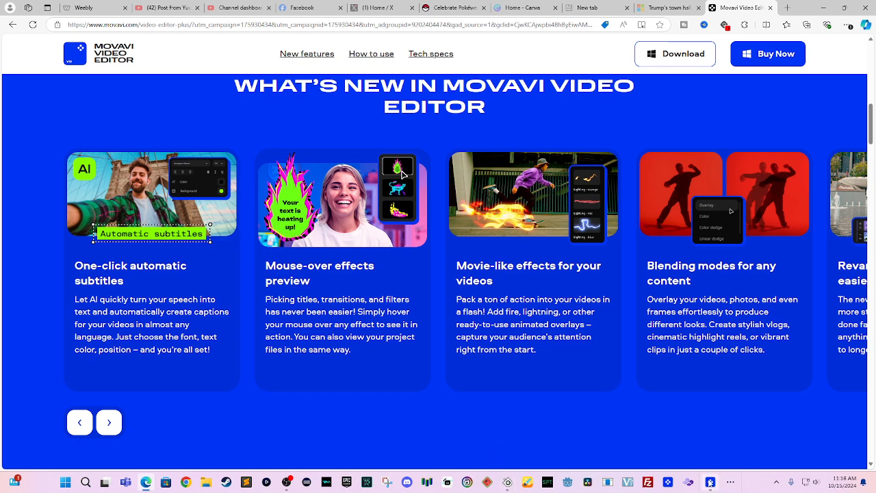
# - Bring back the Movavi Video Editor window showing project PMD POK VRC EP 1
pyautogui.click(710, 482)
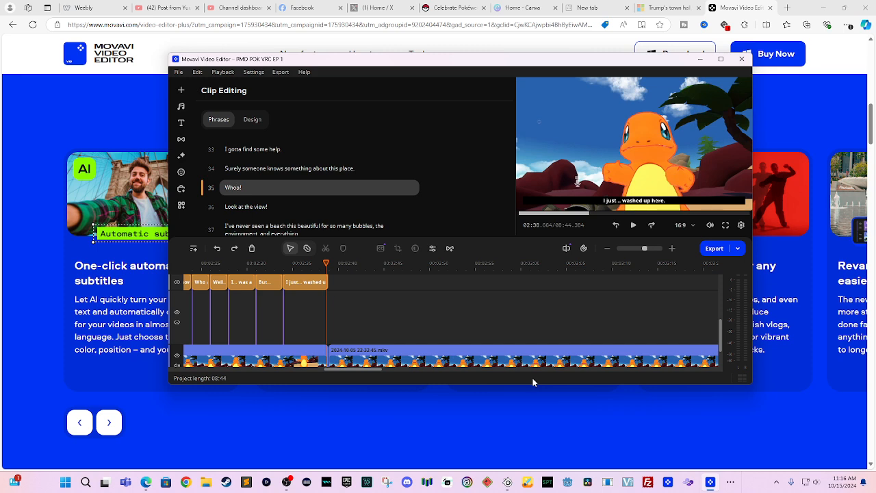
# - Review the timeline clips and place the playhead at about 02:39
pyautogui.scroll(6, 301, 349)
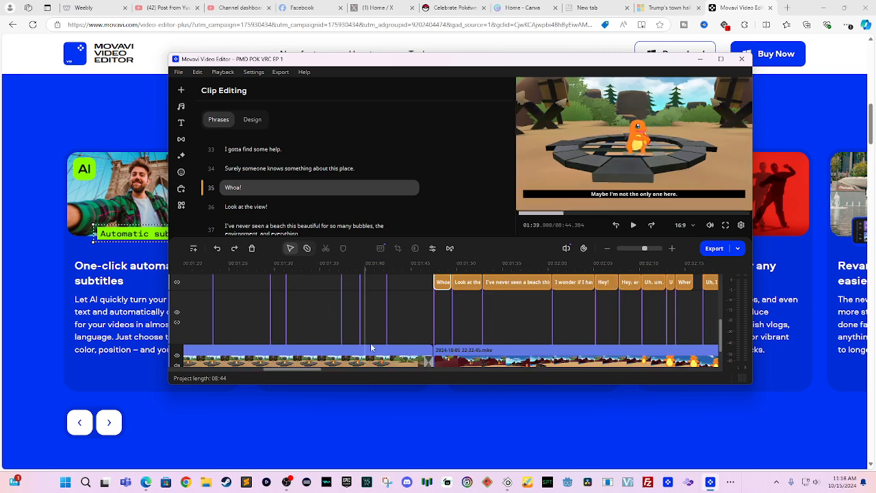
pyautogui.moveTo(308, 367); pyautogui.dragTo(369, 385)
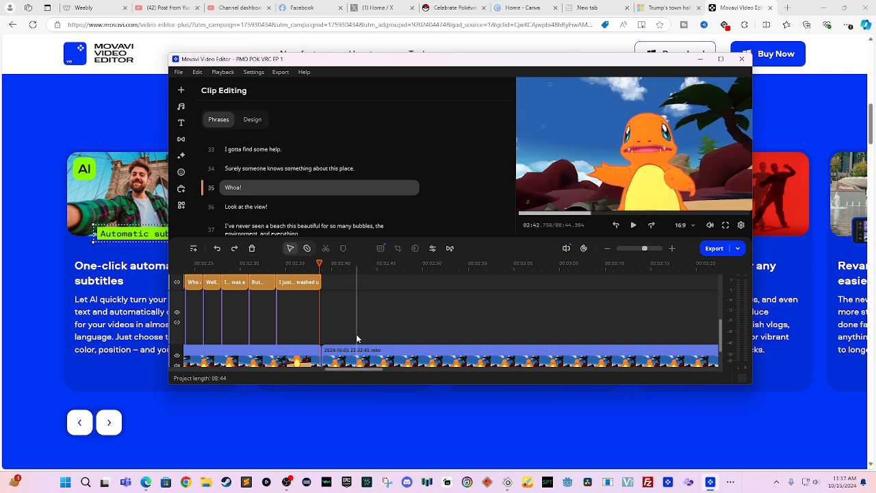
pyautogui.click(328, 266)
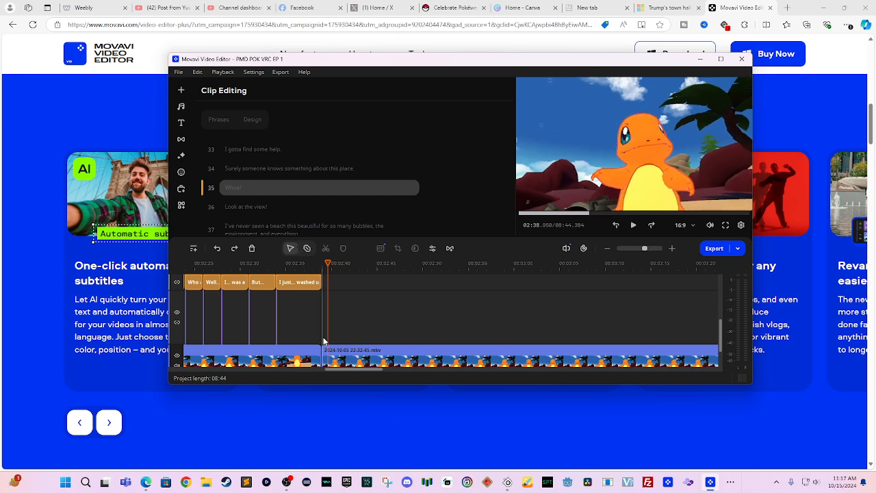
# - Browse the Videos folder for media files, then cancel without importing anything
pyautogui.click(182, 90)
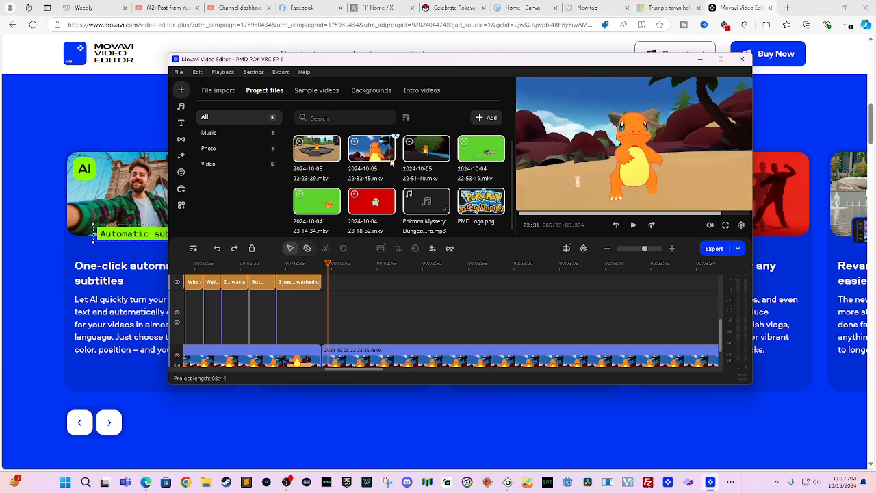
pyautogui.click(486, 117)
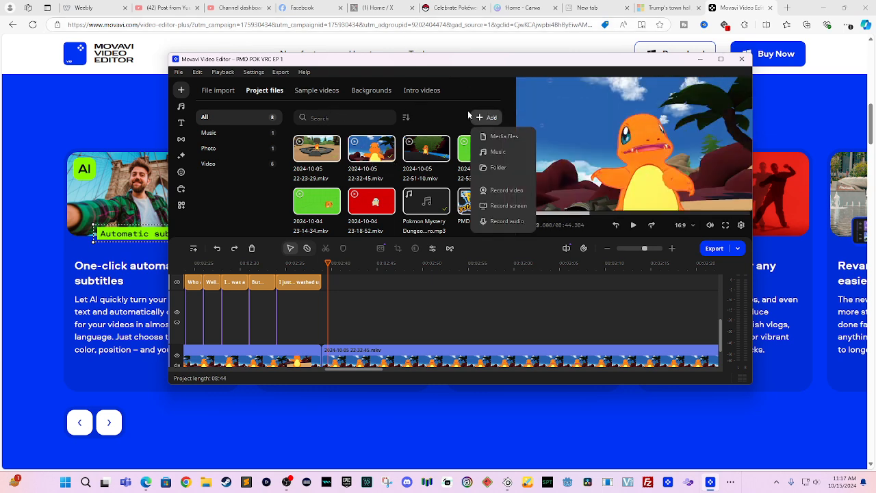
pyautogui.click(515, 137)
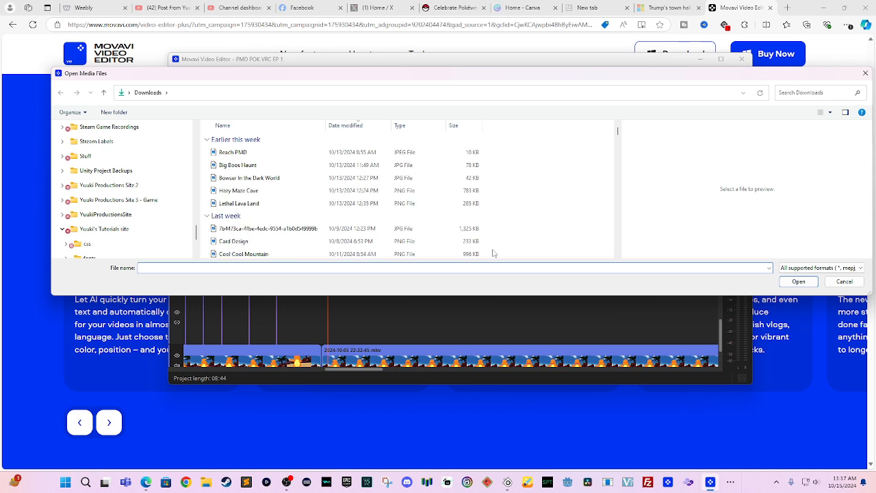
pyautogui.scroll(-10, 150, 195)
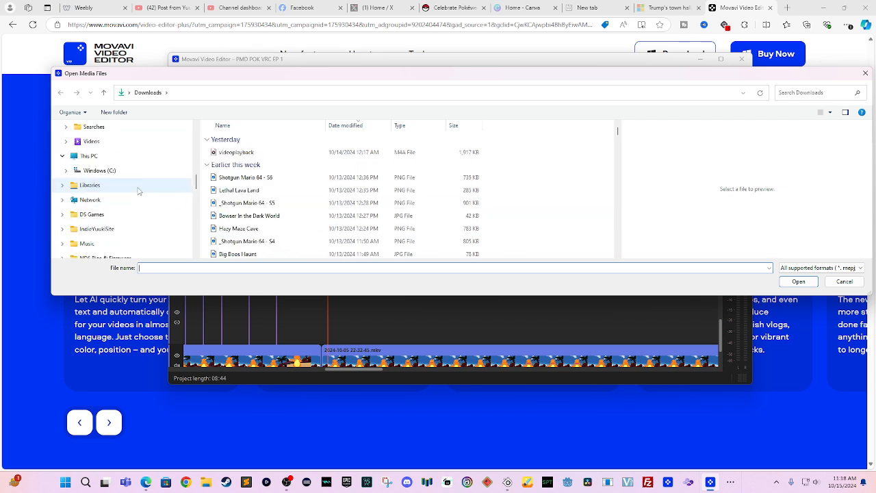
pyautogui.click(145, 243)
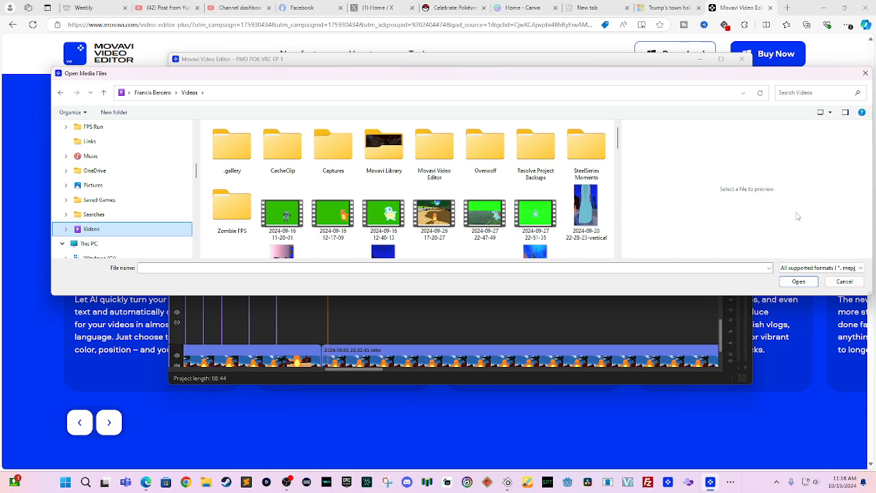
pyautogui.click(845, 281)
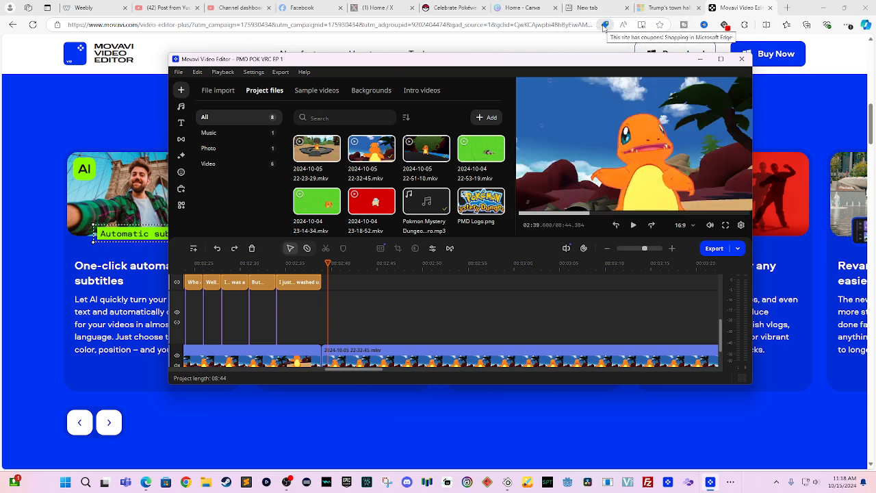
pyautogui.moveTo(469, 157)
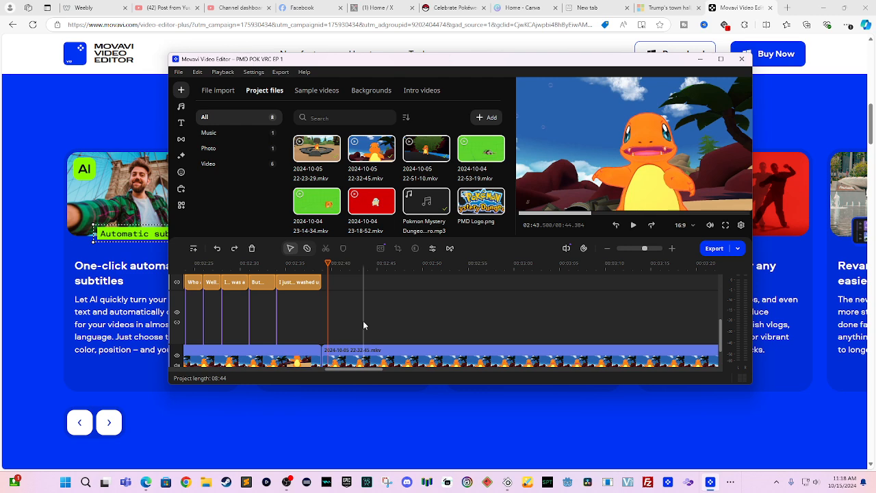
pyautogui.click(338, 358)
pyautogui.scroll(-1, 343, 321)
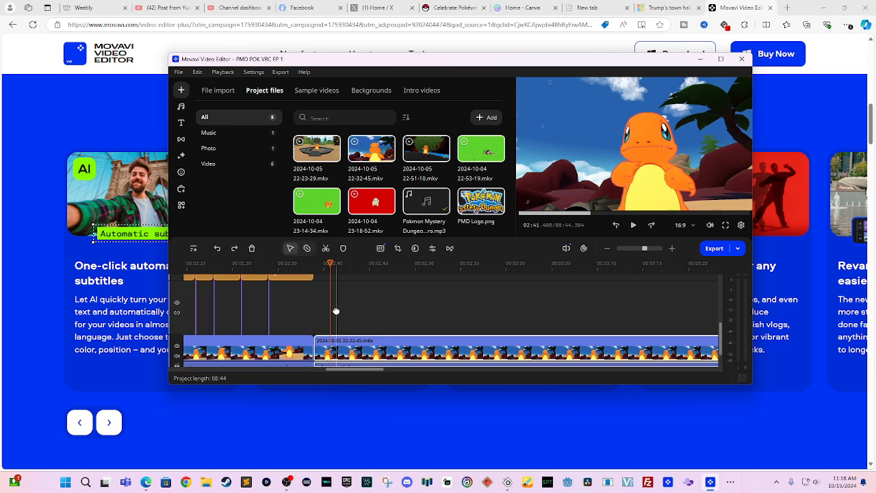
pyautogui.scroll(-2, 336, 311)
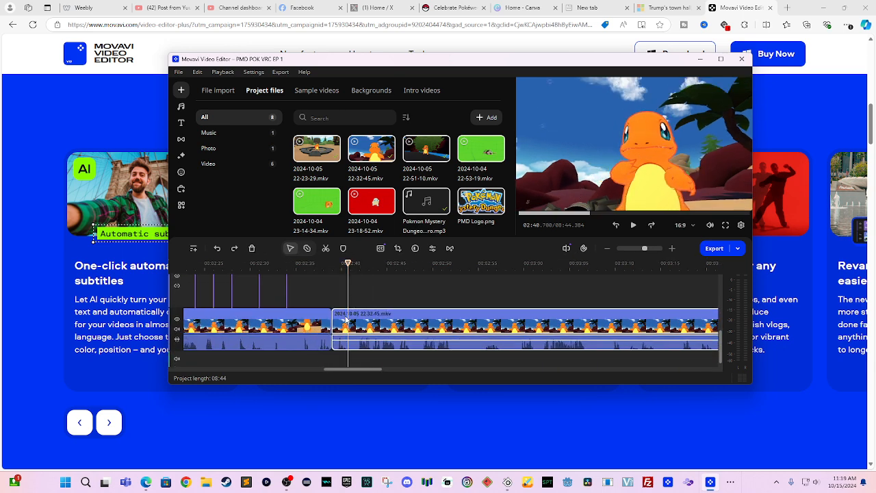
# - Open the Auto subtitles tool from More tools on the Audio side
pyautogui.click(185, 210)
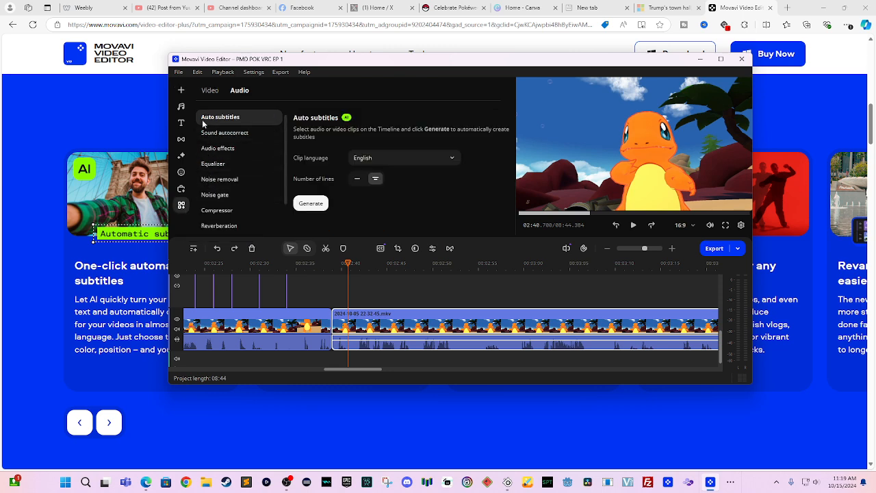
pyautogui.click(208, 91)
pyautogui.click(236, 92)
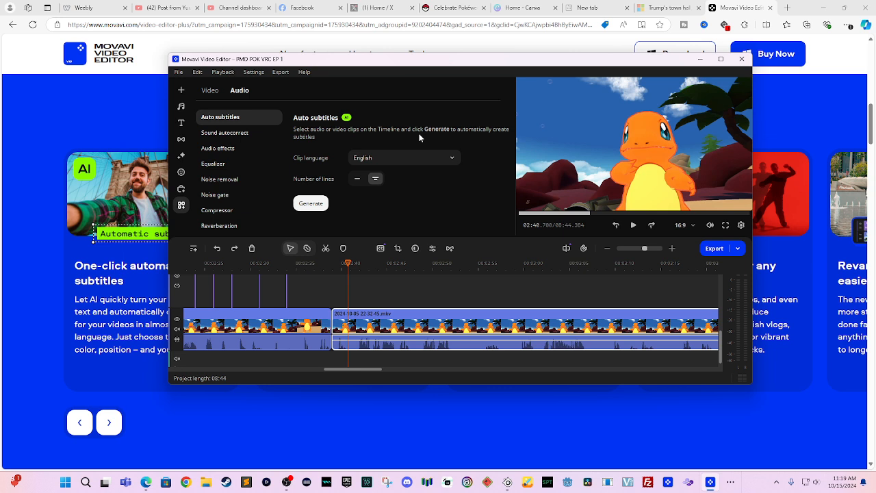
# - Keep English as the clip language and start generating subtitles
pyautogui.click(429, 159)
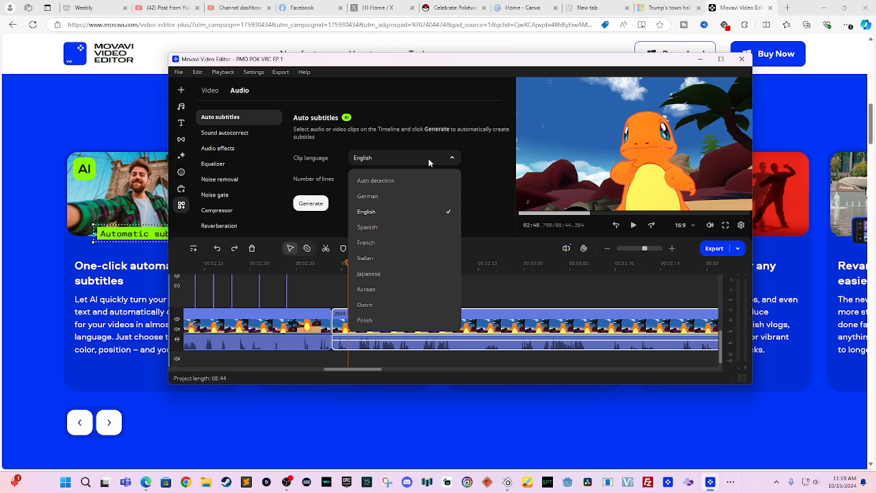
pyautogui.scroll(-2, 448, 245)
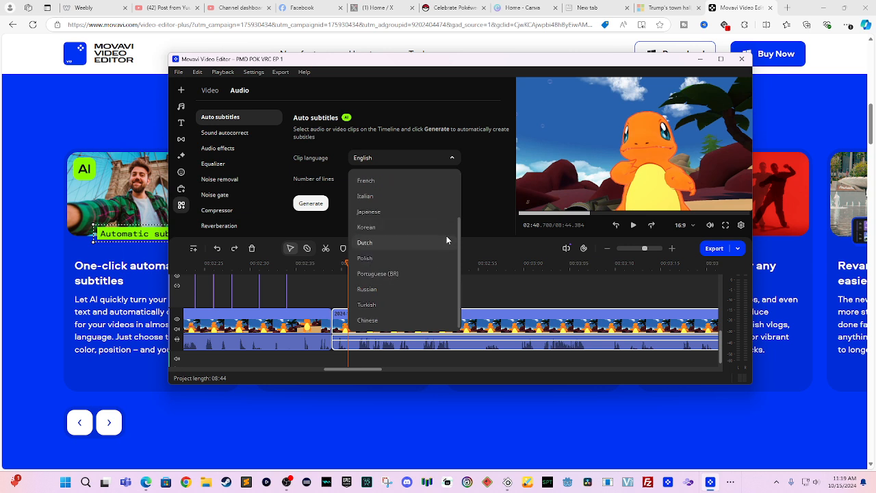
pyautogui.scroll(2, 446, 240)
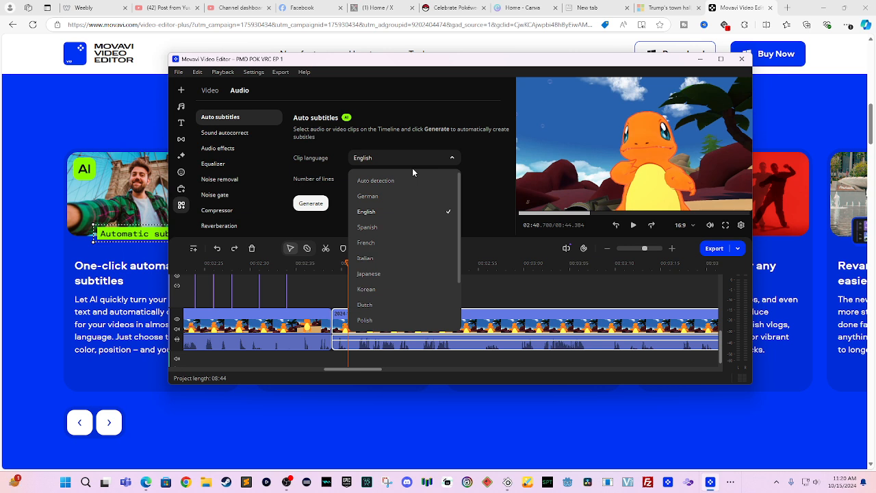
pyautogui.click(478, 160)
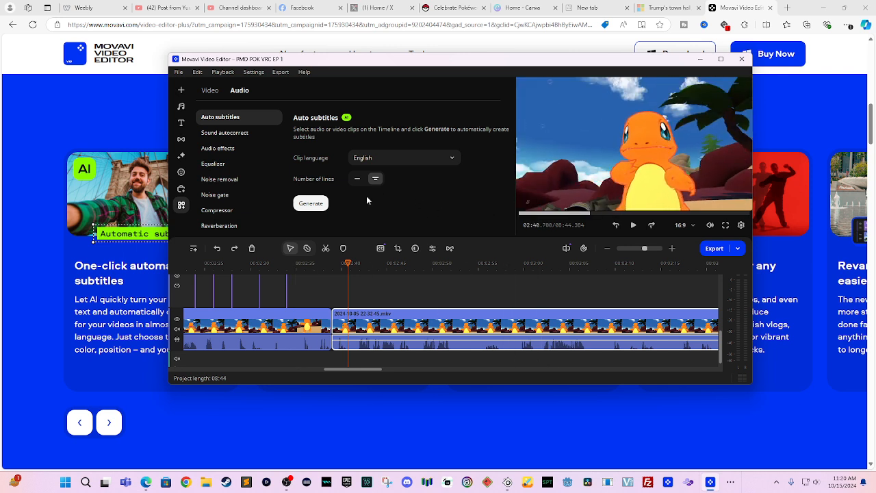
pyautogui.click(319, 205)
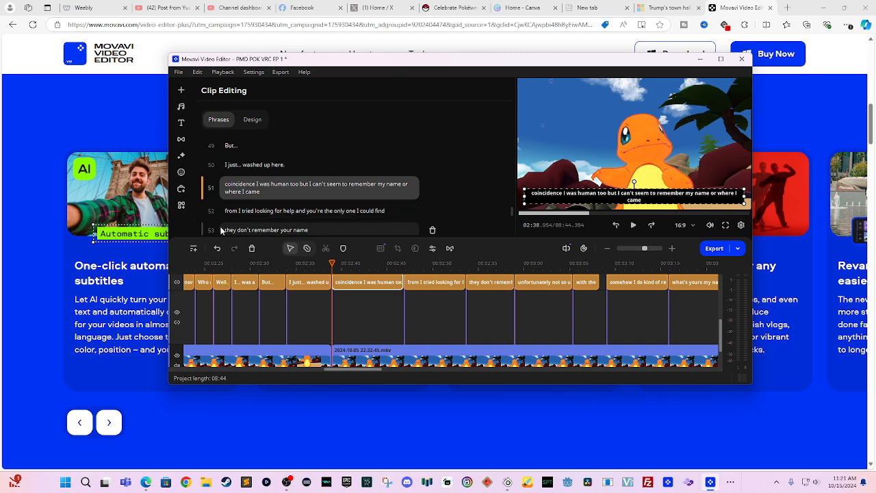
# - After generation finishes, deselect the clip and move the playhead back to 2:37
pyautogui.click(317, 286)
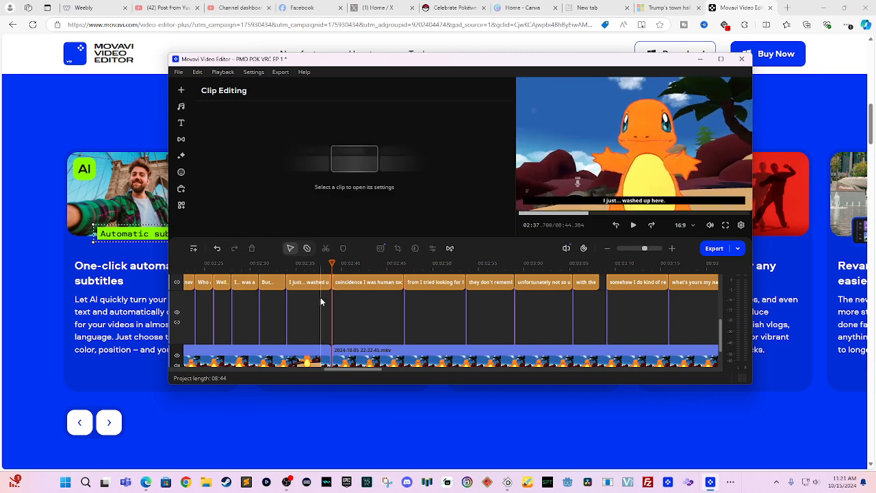
# - Pan back along the timeline and place the playhead at the 'Whoa!' subtitle at 1:47
pyautogui.moveTo(323, 302)
pyautogui.mouseDown()
pyautogui.moveTo(504, 316)
pyautogui.moveTo(586, 303)
pyautogui.mouseUp()
pyautogui.moveTo(504, 321); pyautogui.dragTo(579, 323)
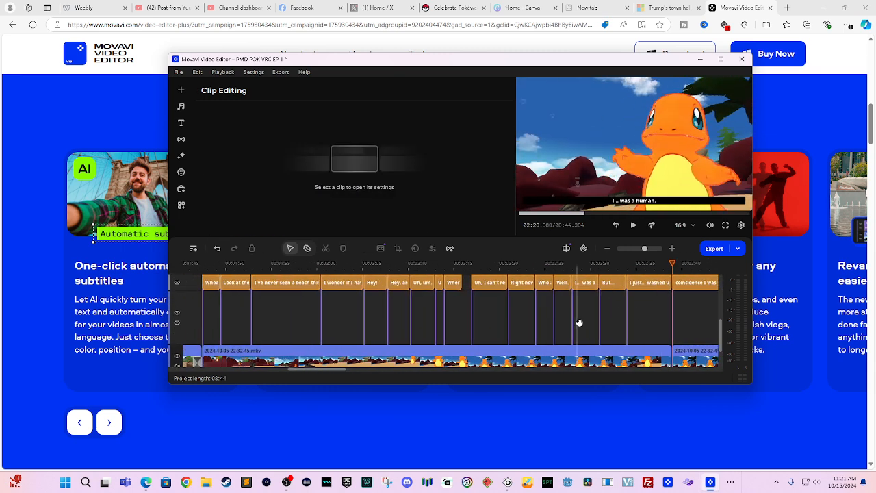
pyautogui.click(472, 263)
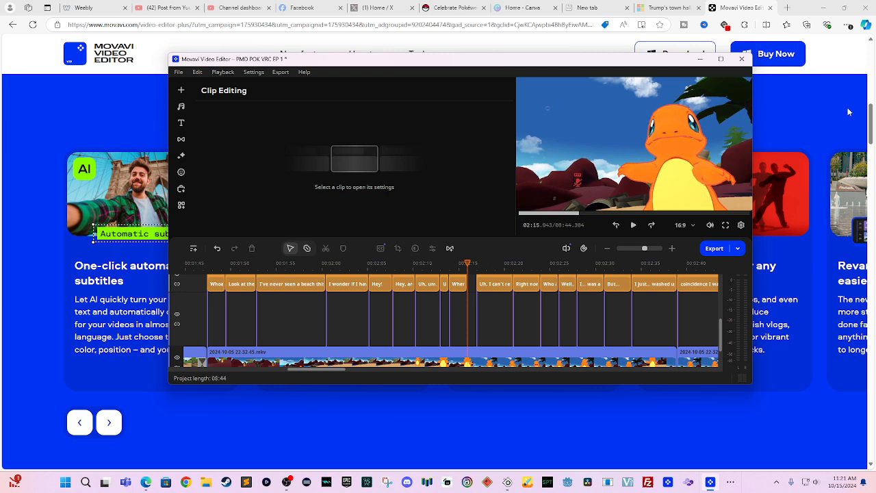
pyautogui.moveTo(502, 290); pyautogui.dragTo(659, 283)
pyautogui.click(367, 263)
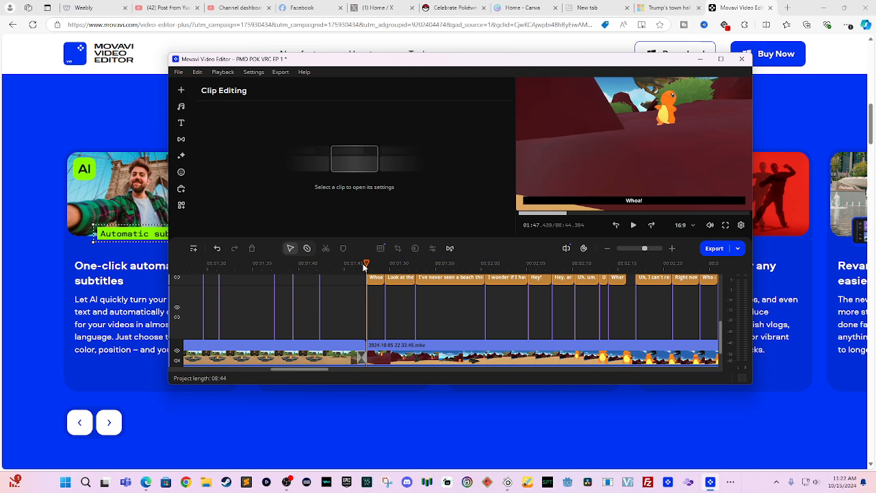
# - Play the gameplay from 1:47 to check the subtitles, then pause around 02:04
pyautogui.press('space')
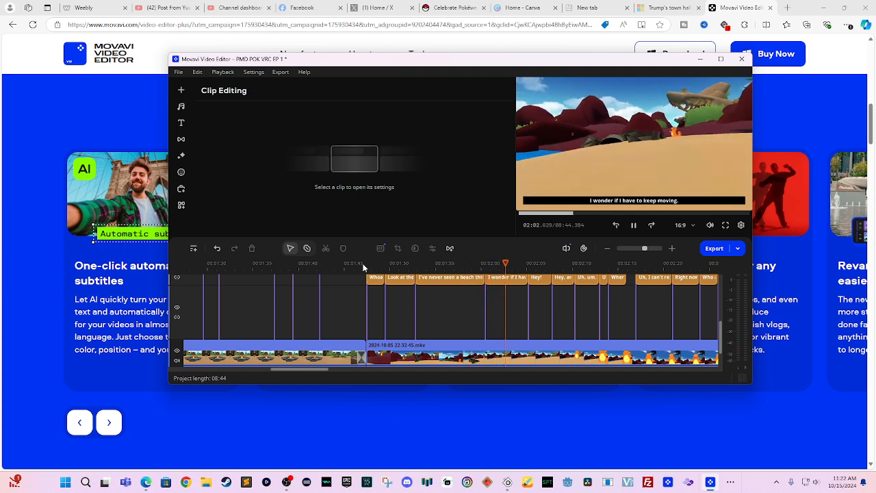
pyautogui.press('space')
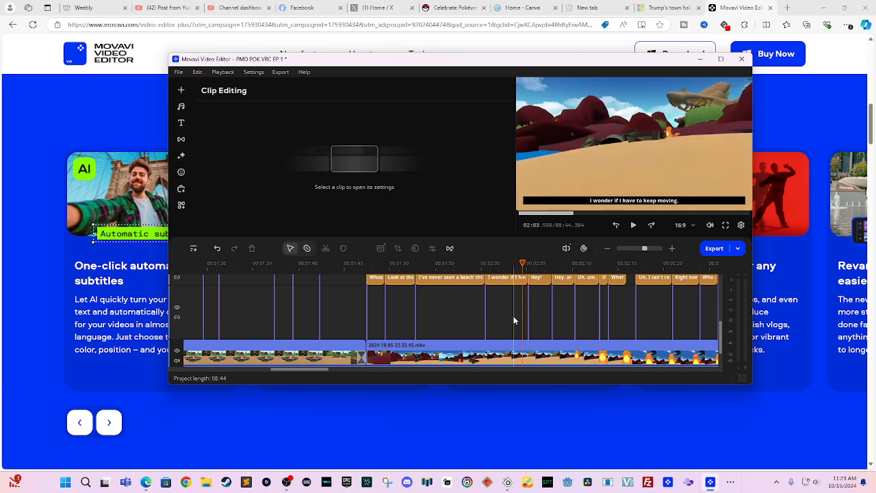
pyautogui.scroll(-2, 513, 311)
pyautogui.moveTo(518, 291); pyautogui.dragTo(493, 331)
# - Split the gameplay clip at the playhead
pyautogui.click(485, 349)
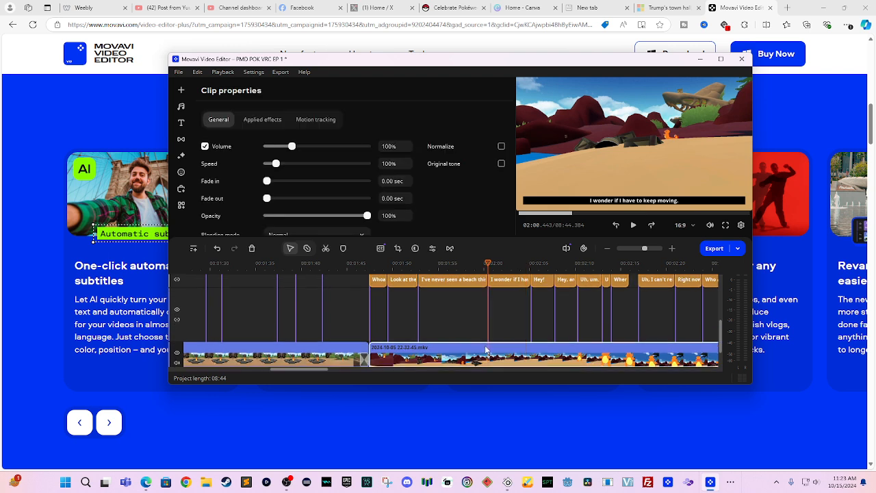
pyautogui.rightClick(486, 350)
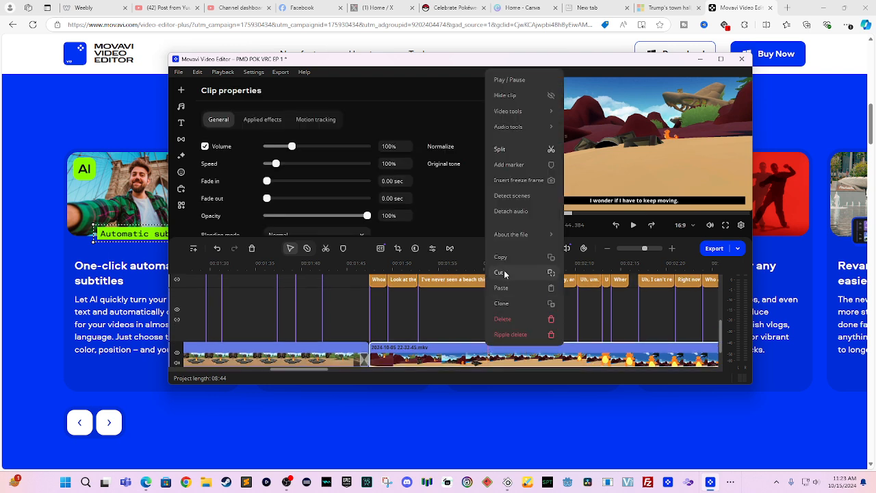
pyautogui.click(509, 149)
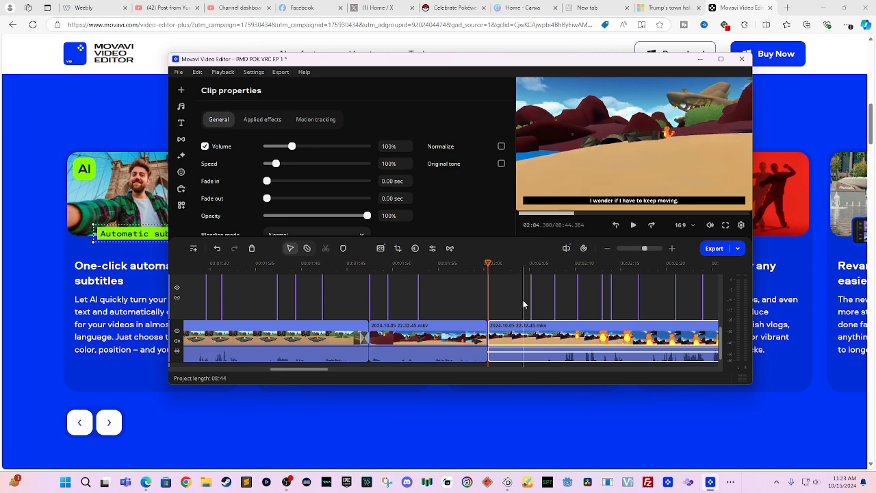
pyautogui.scroll(3, 526, 304)
pyautogui.scroll(-4, 525, 298)
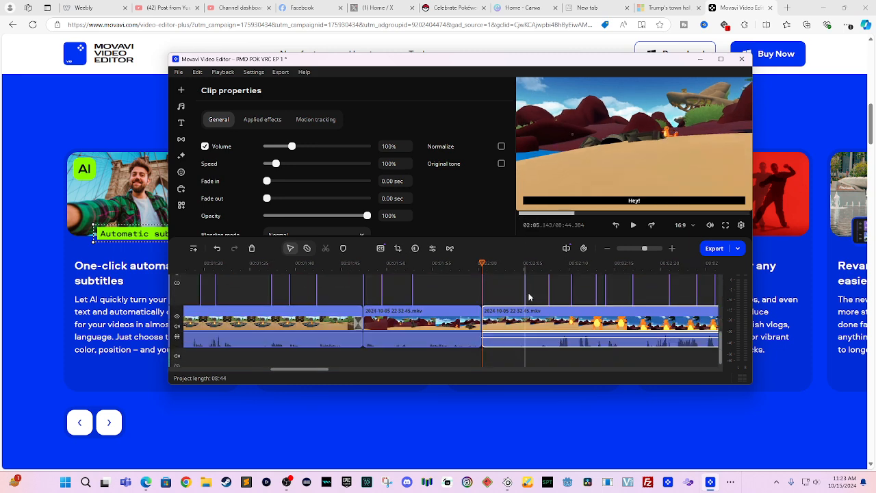
# - Split the third clip at the playhead too, isolating a short piece near 02:00
pyautogui.rightClick(527, 314)
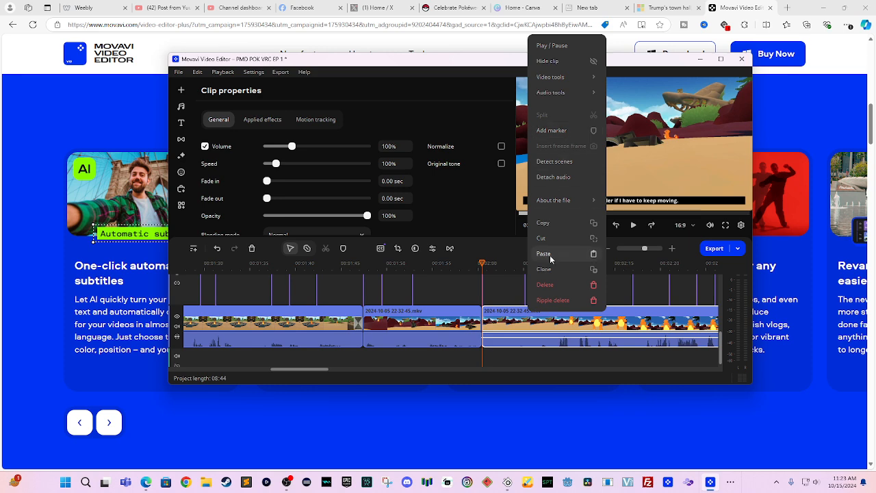
pyautogui.click(526, 334)
pyautogui.rightClick(525, 333)
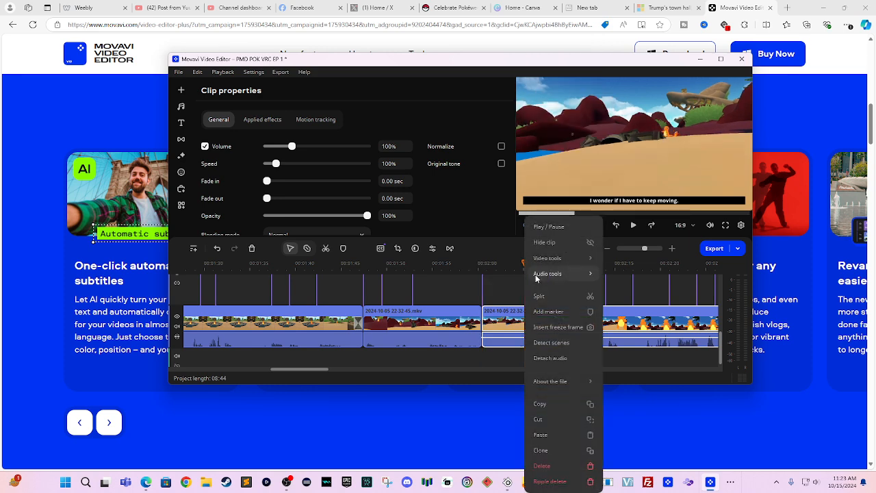
pyautogui.click(510, 303)
pyautogui.scroll(3, 512, 308)
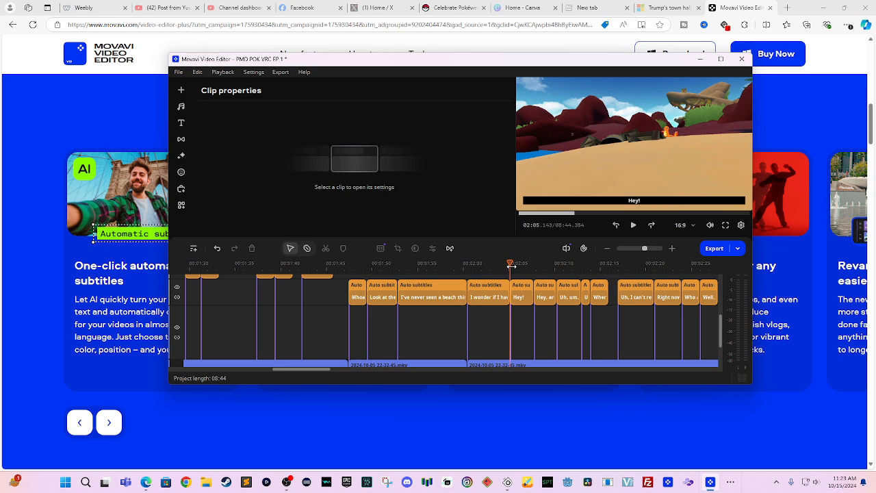
pyautogui.scroll(-3, 535, 321)
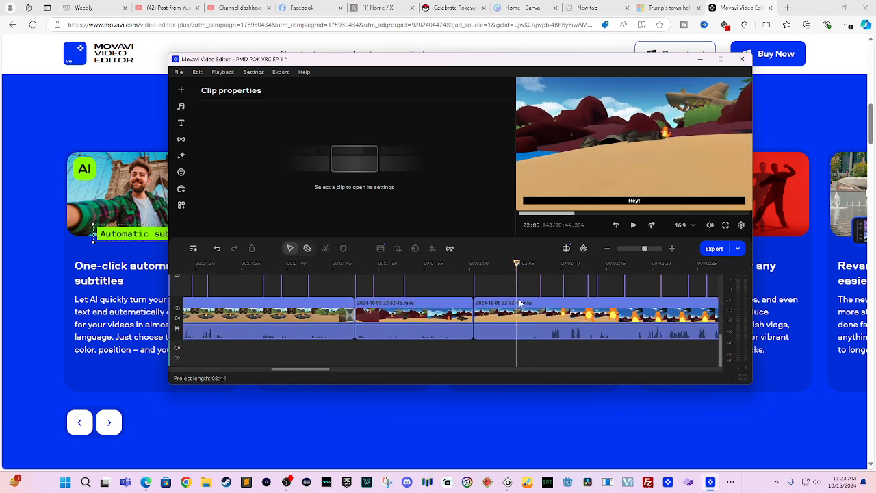
pyautogui.rightClick(519, 312)
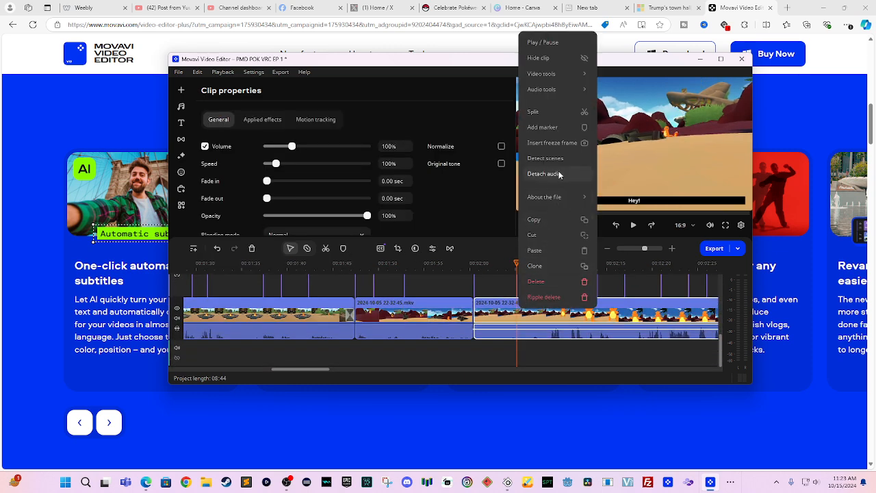
pyautogui.moveTo(561, 200)
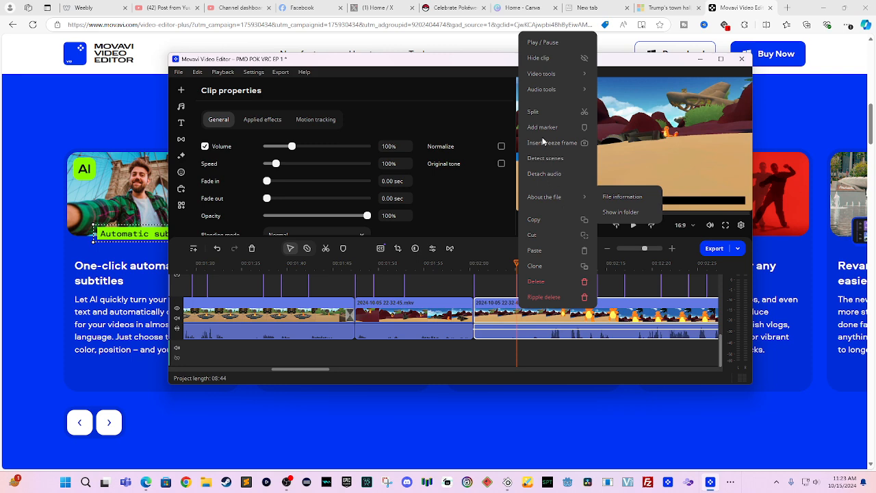
pyautogui.click(547, 113)
# - Play the short piece from about 02:00 and again from 02:01 to check its 400% volume
pyautogui.click(497, 310)
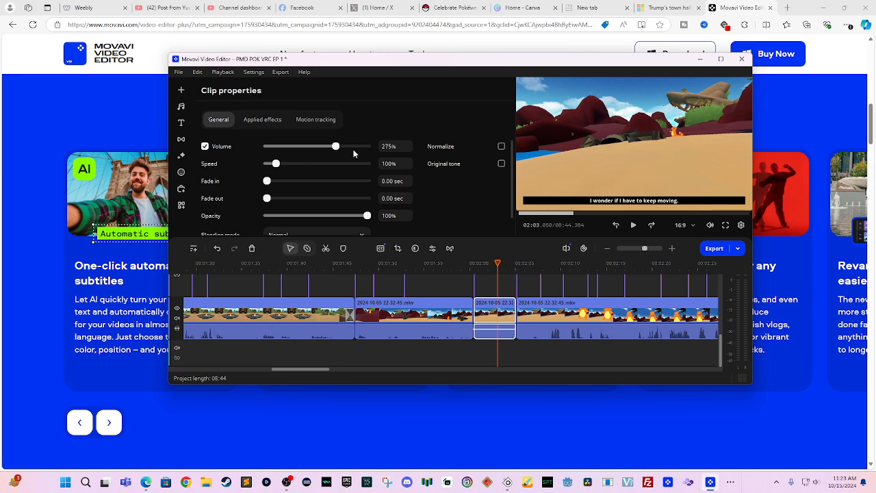
pyautogui.scroll(3, 466, 302)
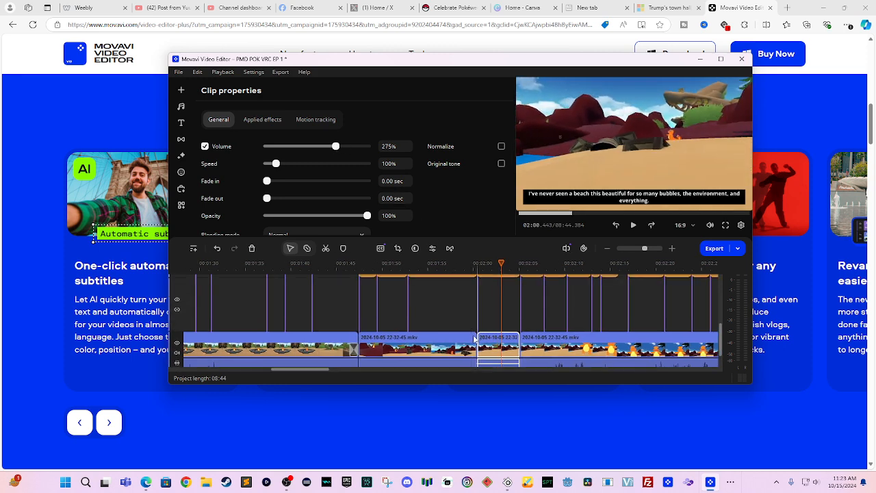
pyautogui.click(477, 264)
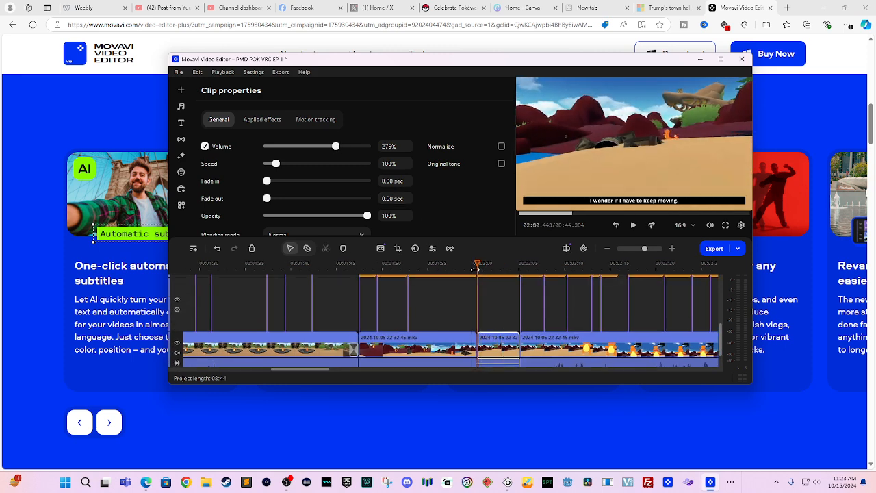
pyautogui.press('space')
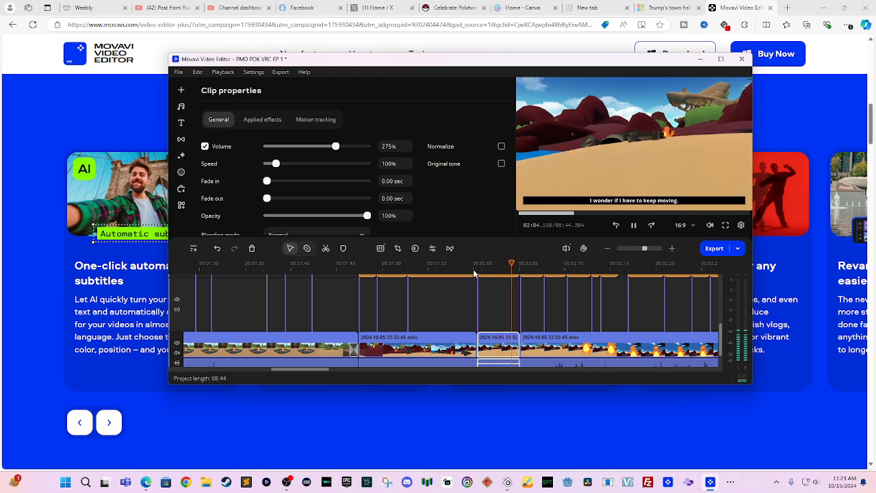
pyautogui.press('space')
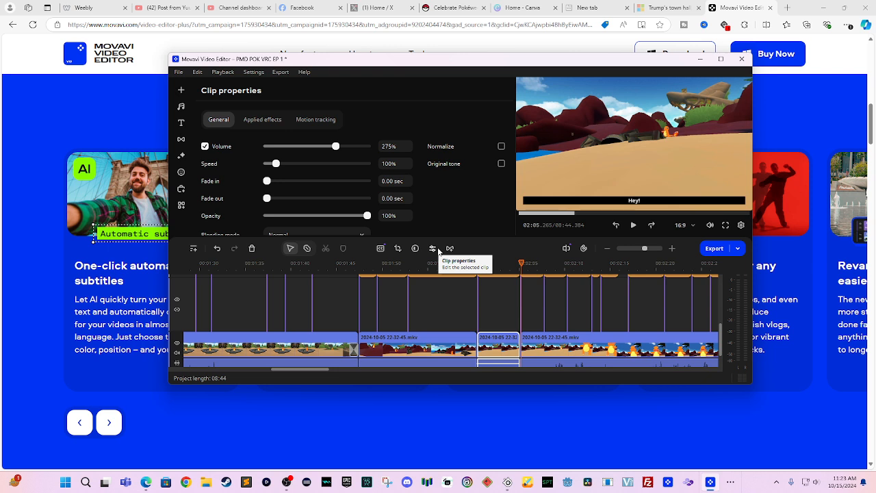
pyautogui.click(502, 264)
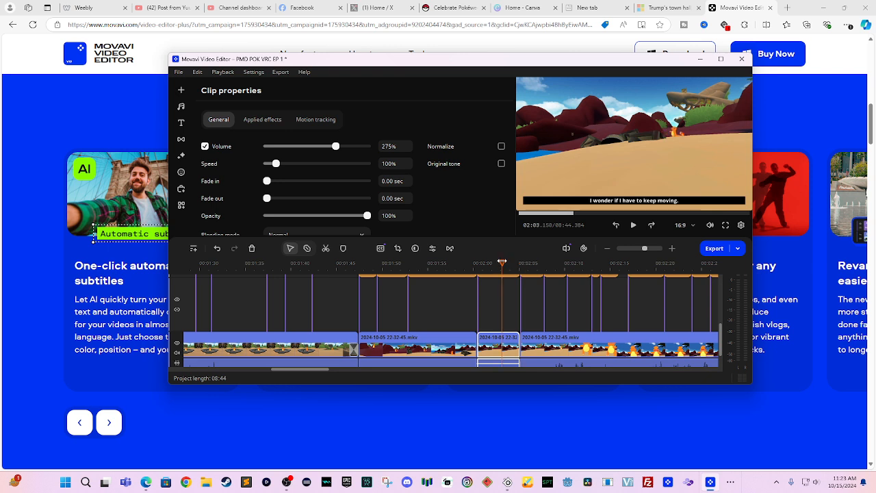
pyautogui.click(487, 264)
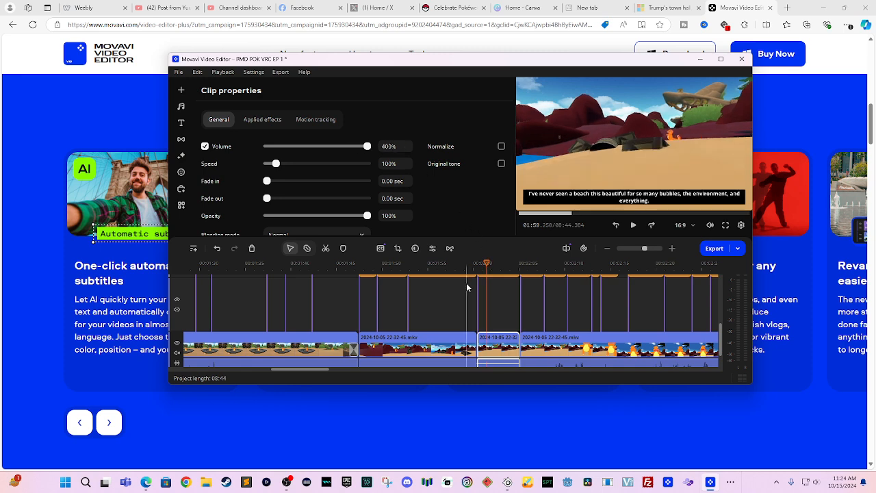
pyautogui.scroll(-2, 465, 286)
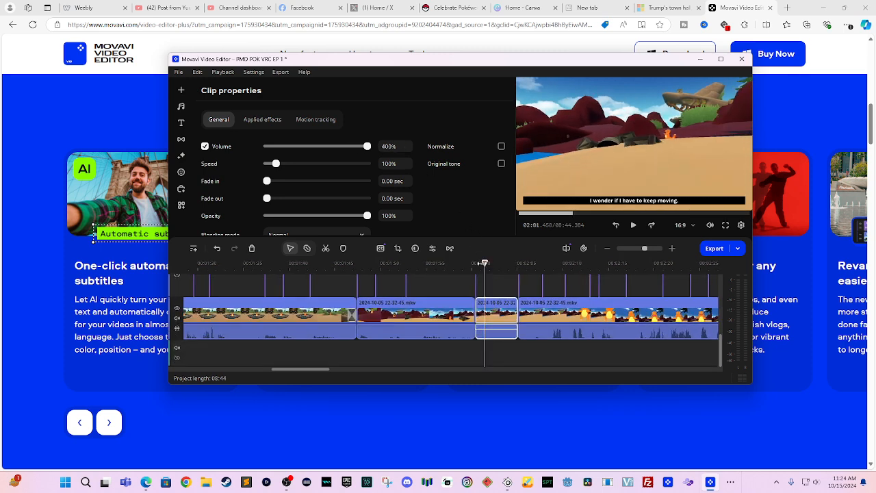
pyautogui.press('space')
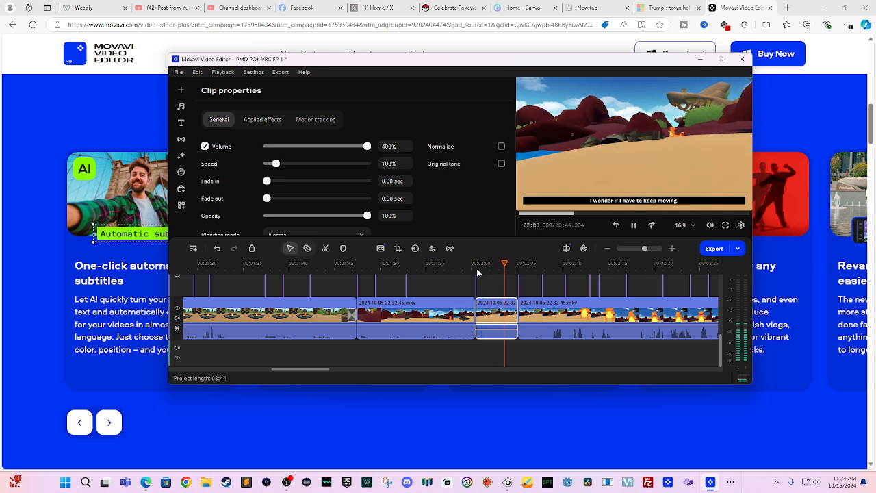
pyautogui.press('space')
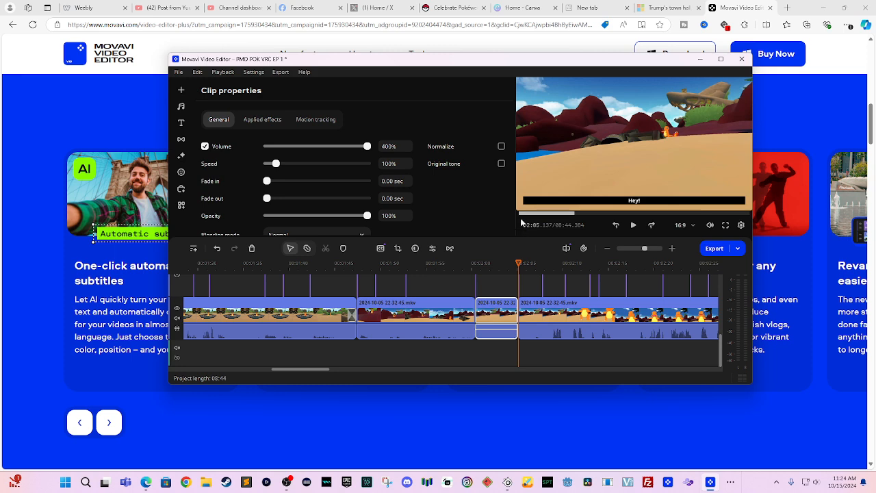
pyautogui.scroll(3, 551, 315)
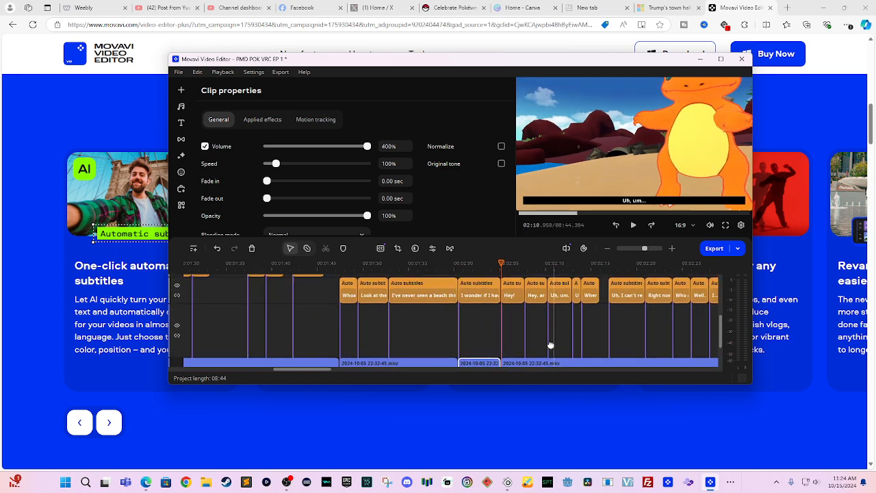
pyautogui.hscroll(5, 552, 344)
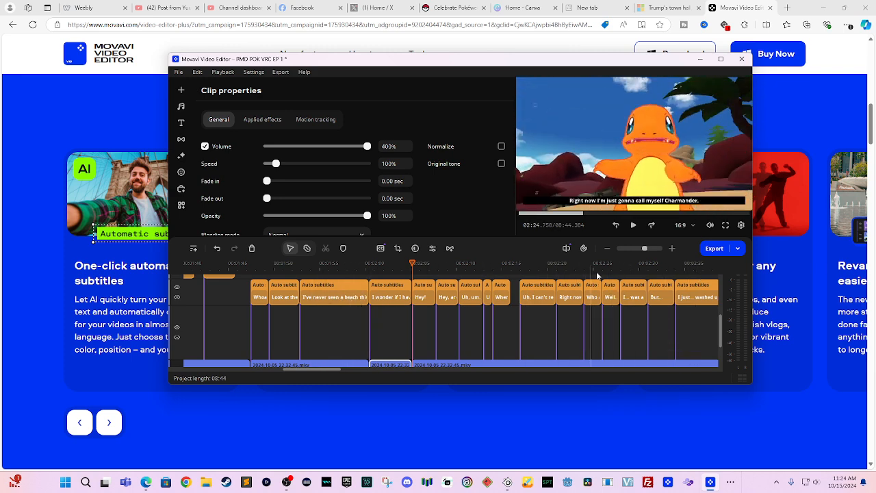
pyautogui.hscroll(3, 528, 307)
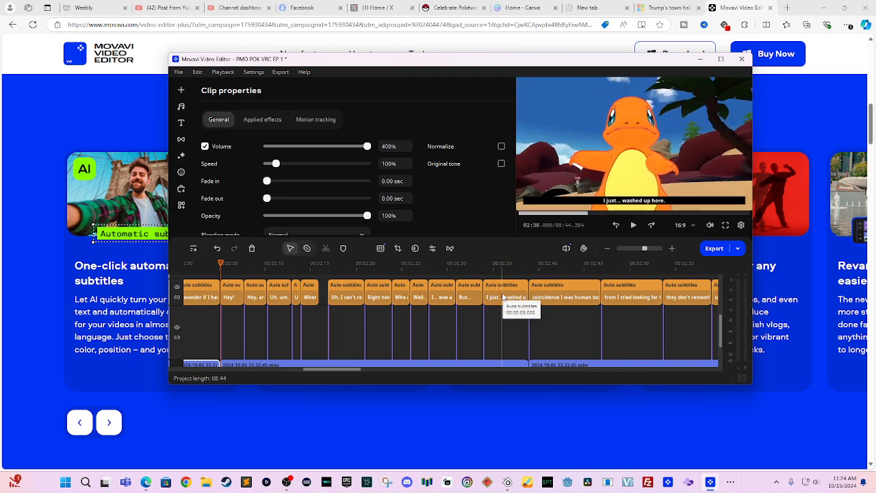
pyautogui.click(328, 263)
pyautogui.press('space')
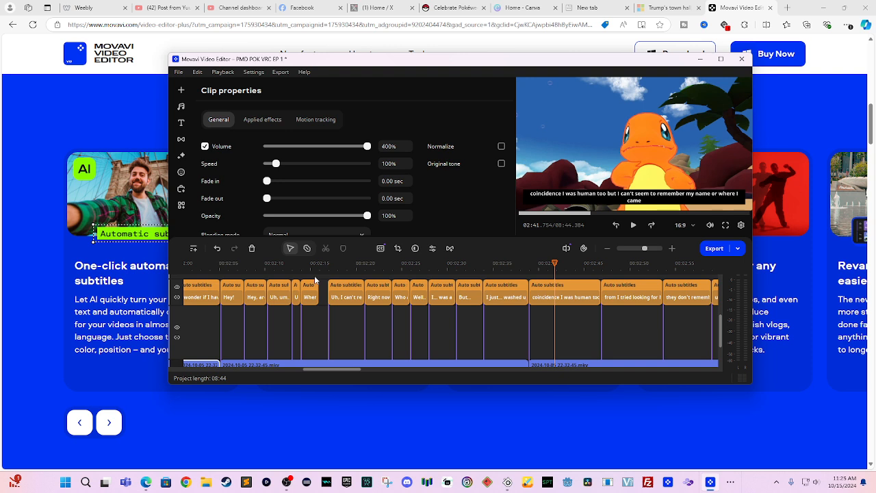
pyautogui.press('space')
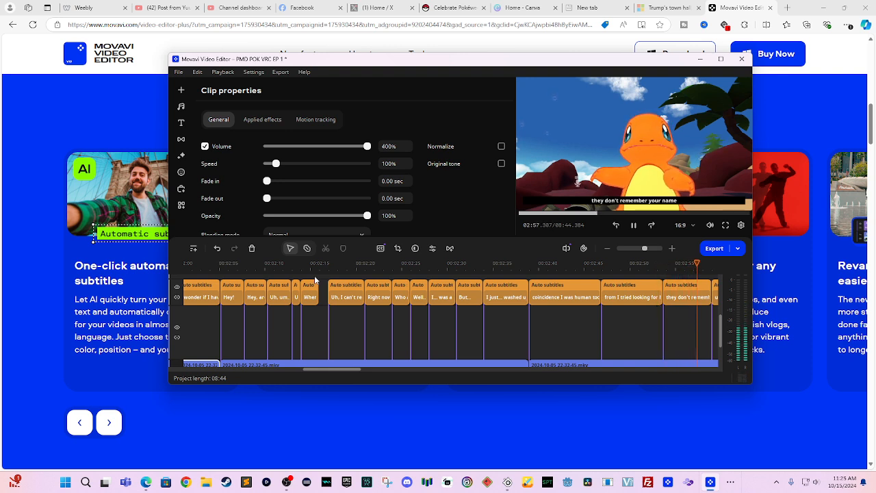
pyautogui.press('space')
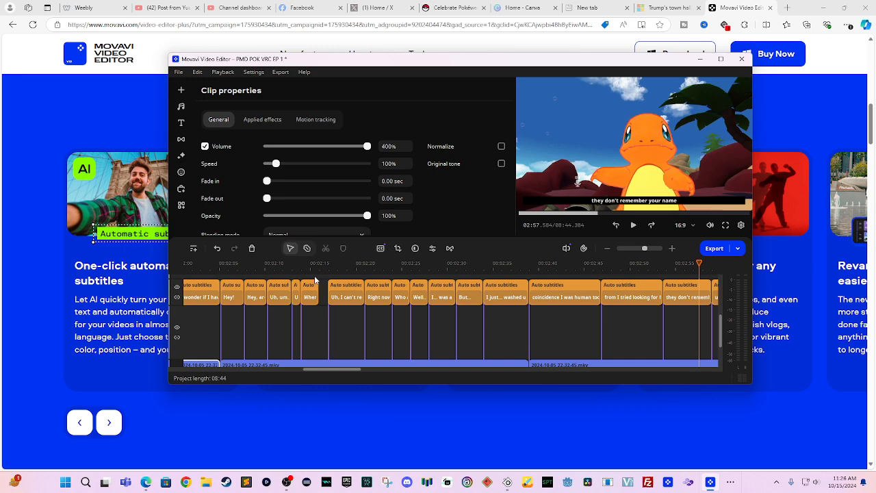
pyautogui.click(419, 331)
pyautogui.moveTo(669, 265); pyautogui.dragTo(698, 265)
pyautogui.moveTo(669, 300); pyautogui.dragTo(429, 322)
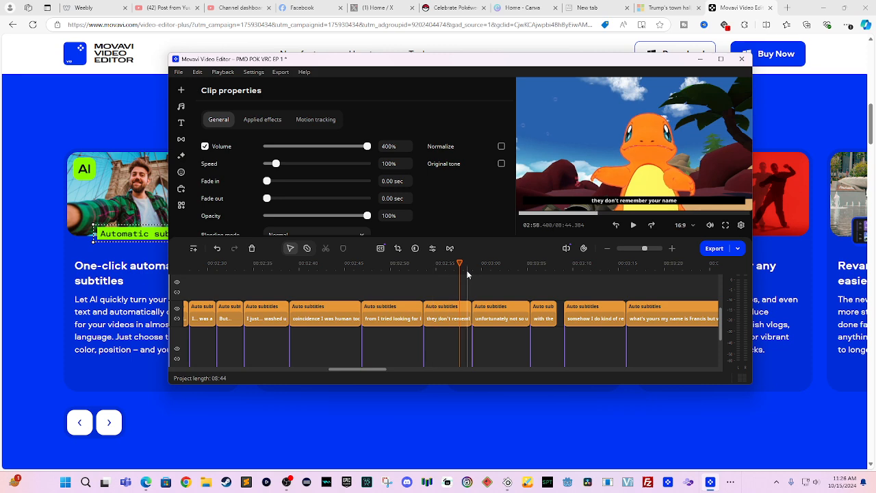
pyautogui.press('space')
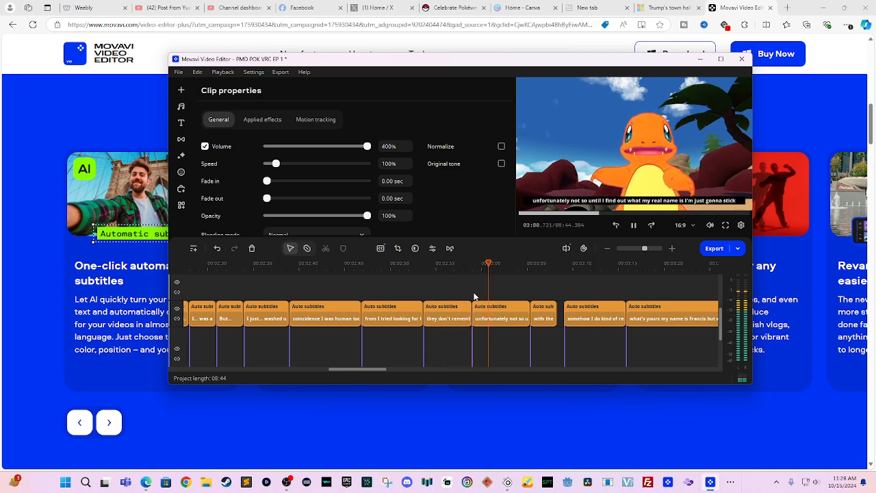
pyautogui.press('space')
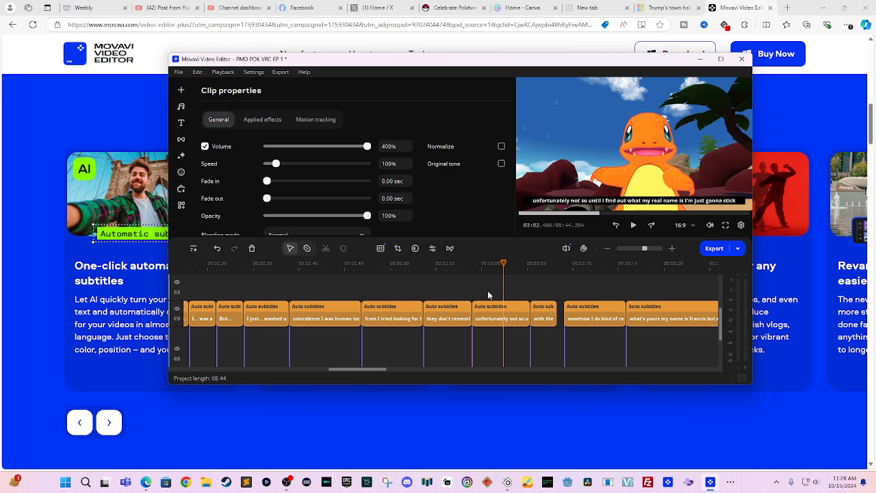
pyautogui.press('space')
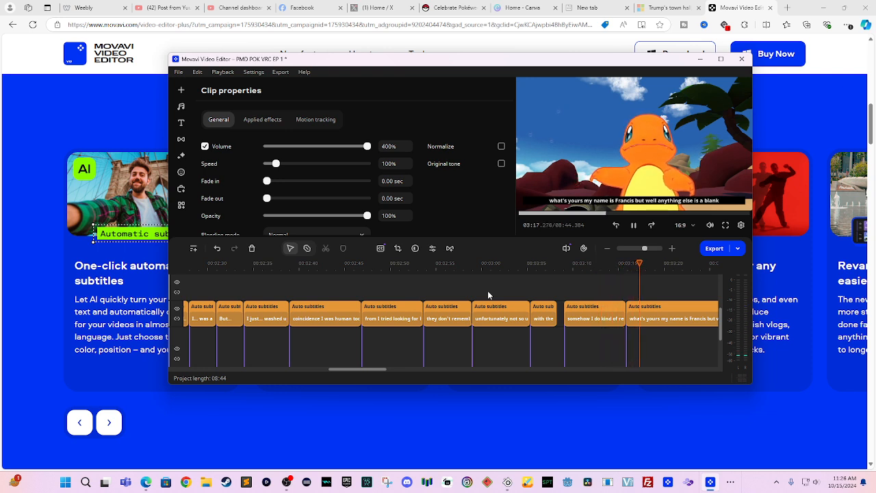
pyautogui.press('space')
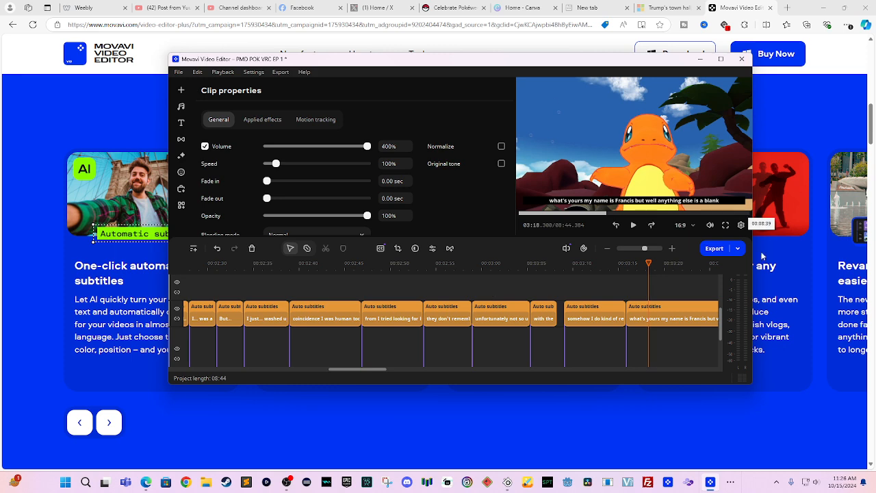
# - Split the subtitle clip at the playhead and add ' ?' after 'yours' in phrase 57
pyautogui.rightClick(649, 327)
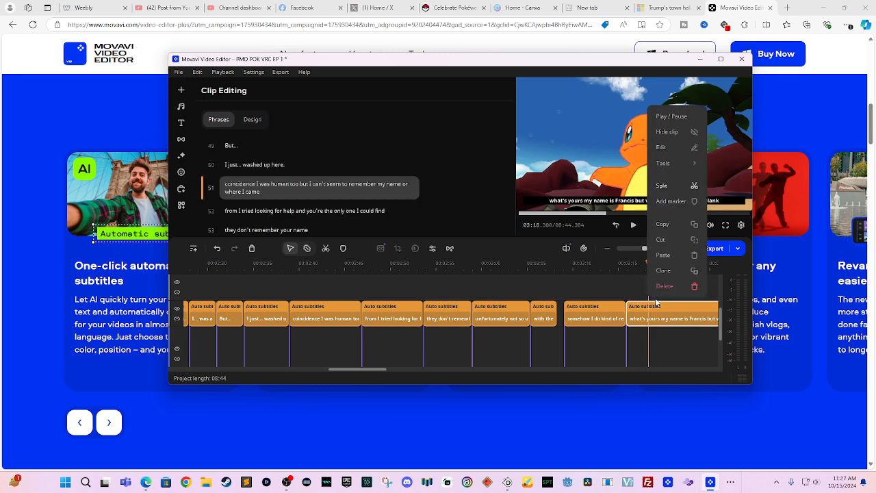
pyautogui.click(676, 185)
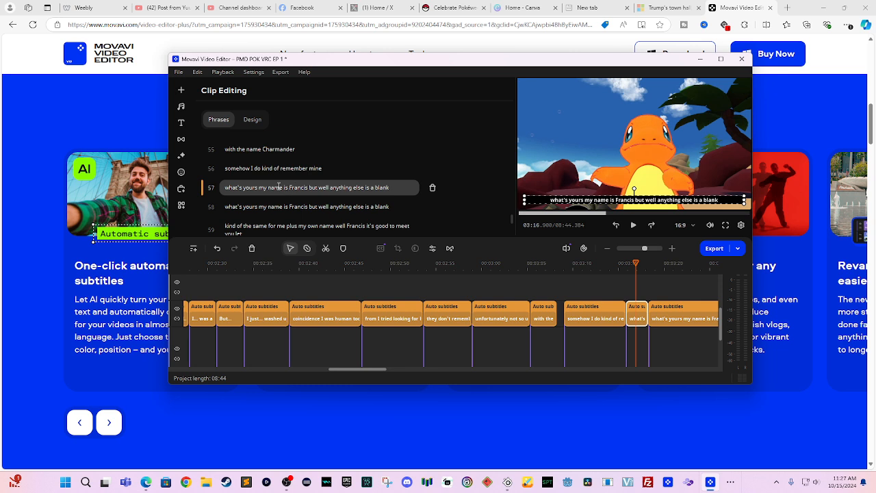
pyautogui.click(258, 187)
pyautogui.write('?')
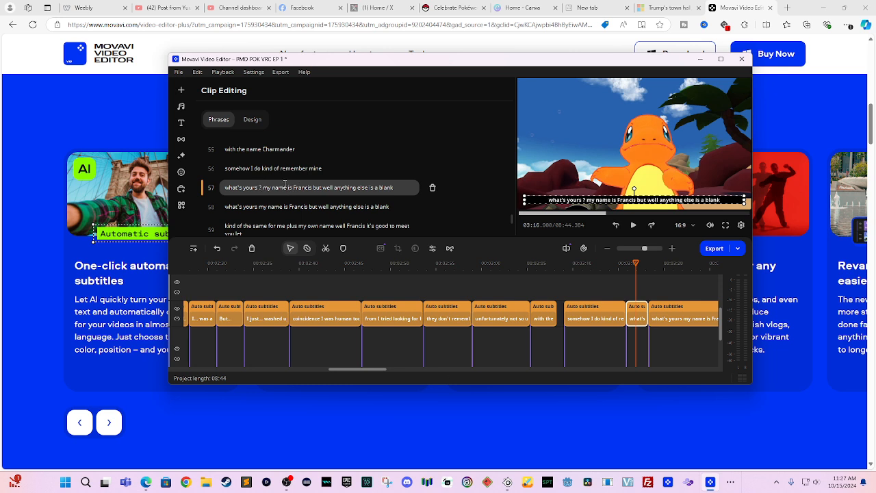
# - Capitalise the opening W and delete the leftover text so phrase 57 reads 'What's yours ?'
pyautogui.click(229, 188)
pyautogui.press('BackSpace')
pyautogui.write('W')
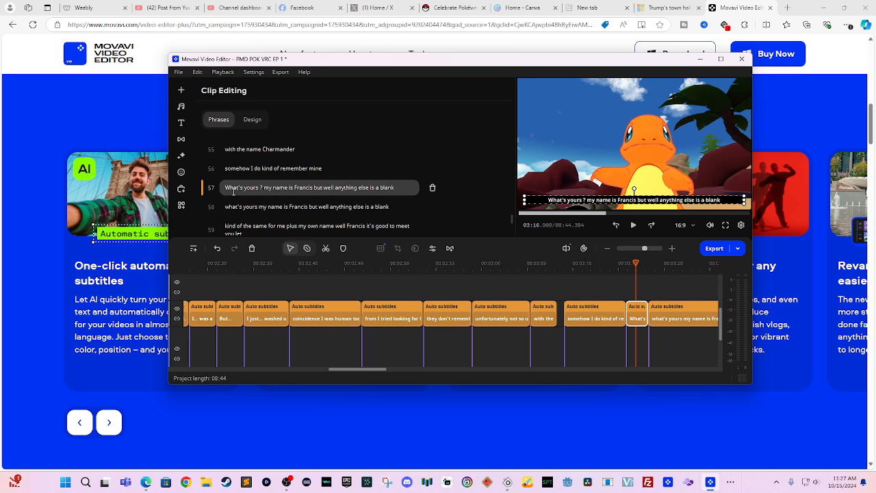
pyautogui.moveTo(401, 185); pyautogui.dragTo(265, 186)
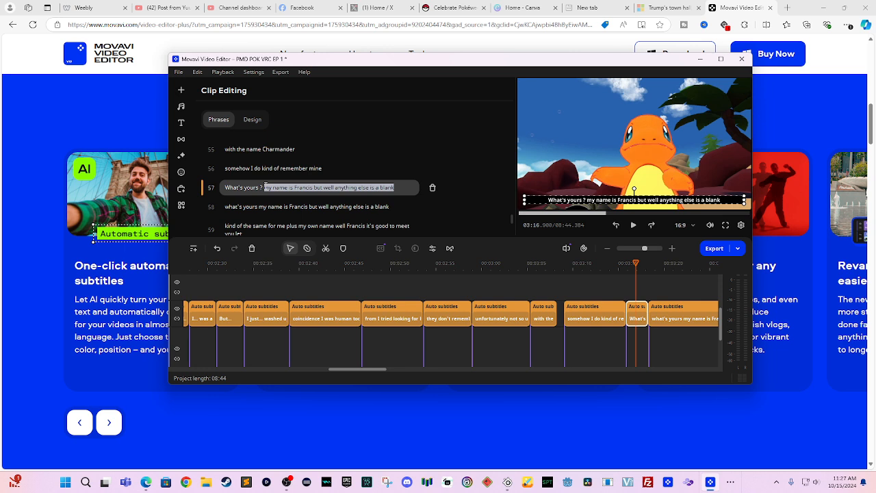
pyautogui.press('BackSpace')
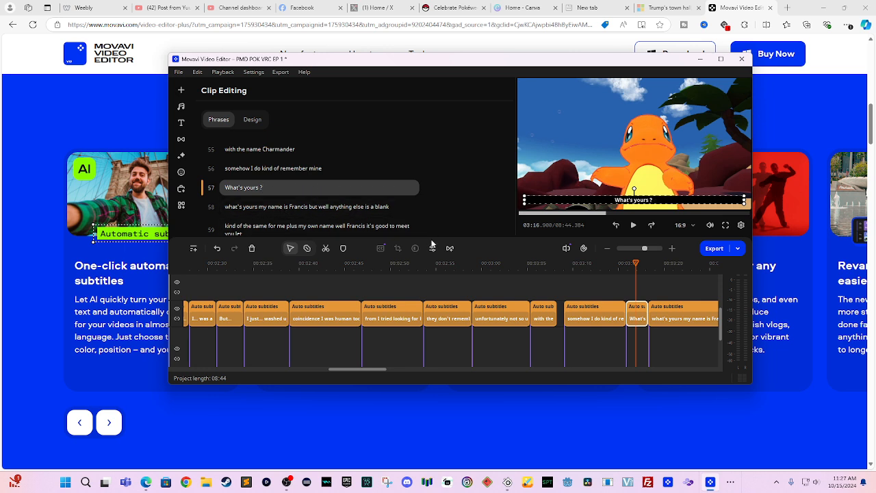
# - Cut the repeated "what's yours" from phrase 58 so it starts "My name is", then preview it
pyautogui.click(654, 309)
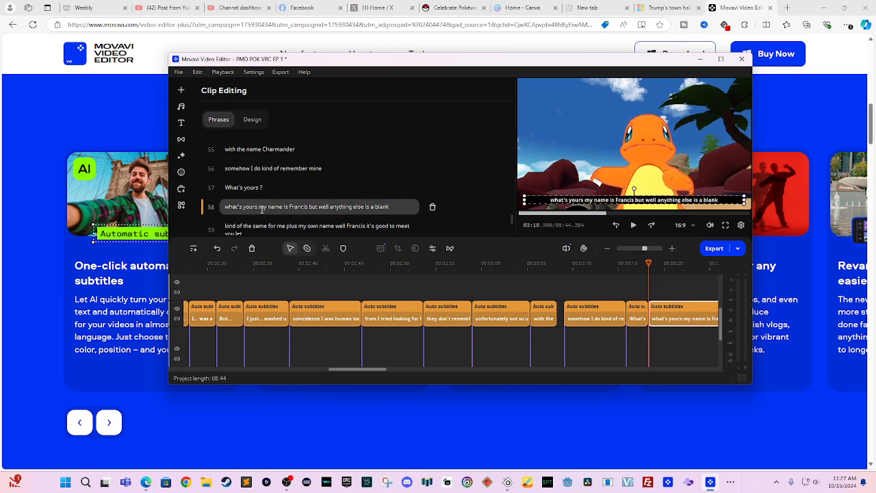
pyautogui.moveTo(259, 206); pyautogui.dragTo(220, 207)
pyautogui.press('BackSpace')
pyautogui.press('Delete')
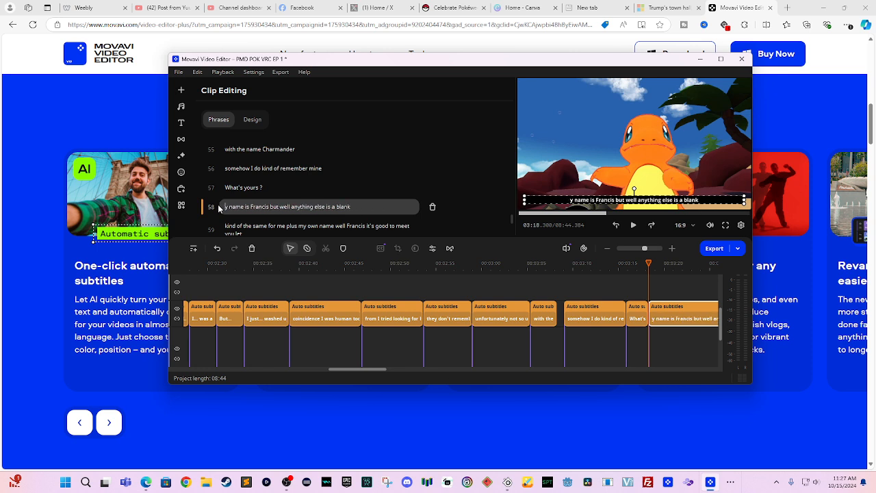
pyautogui.write('M')
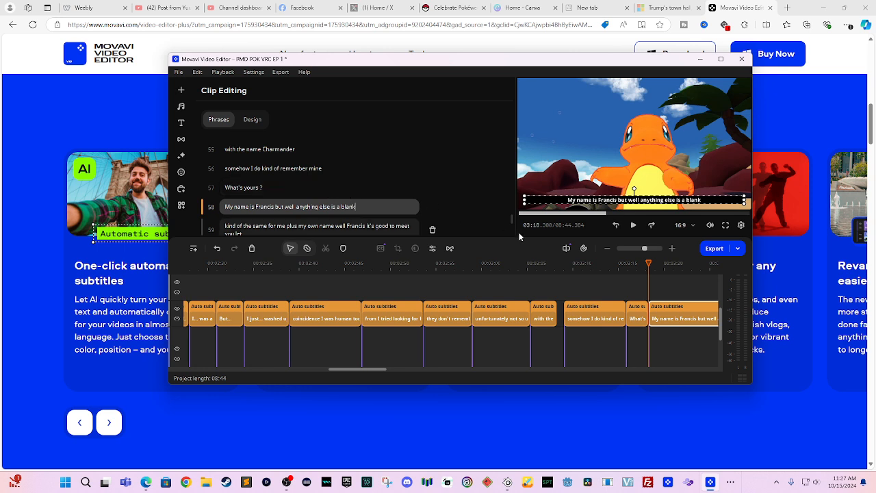
pyautogui.click(616, 277)
pyautogui.press('space')
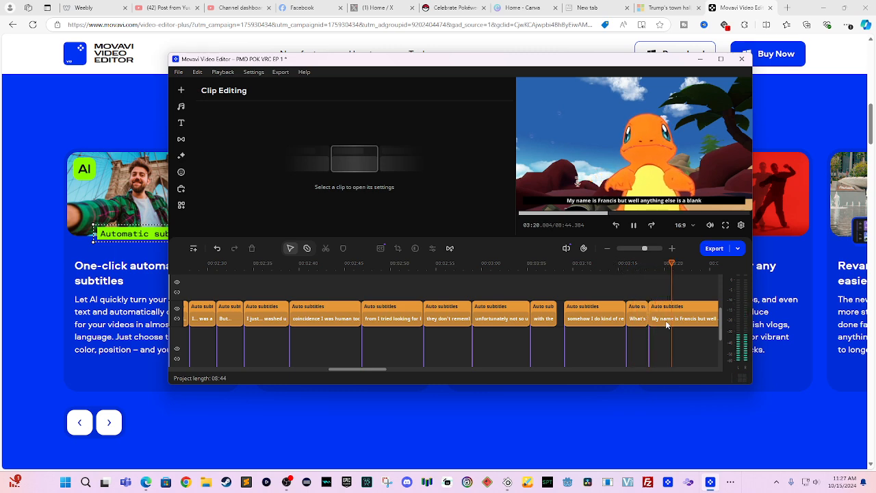
pyautogui.moveTo(670, 344); pyautogui.dragTo(503, 339)
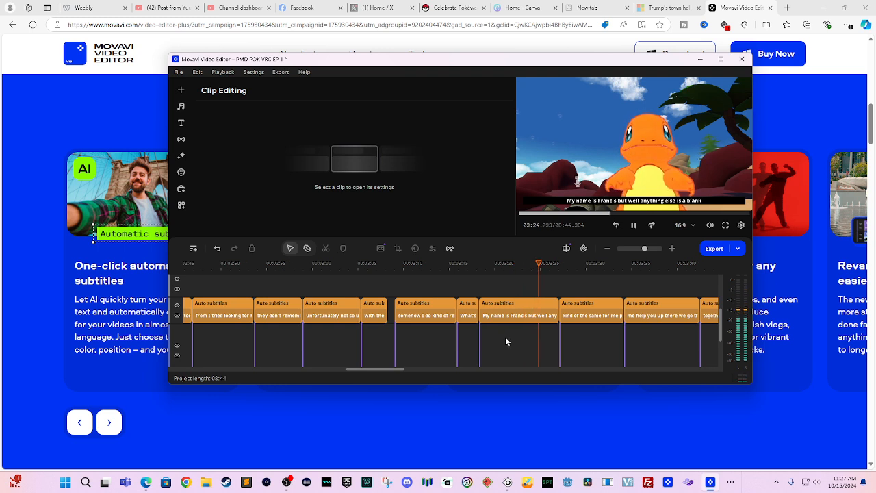
pyautogui.press('space')
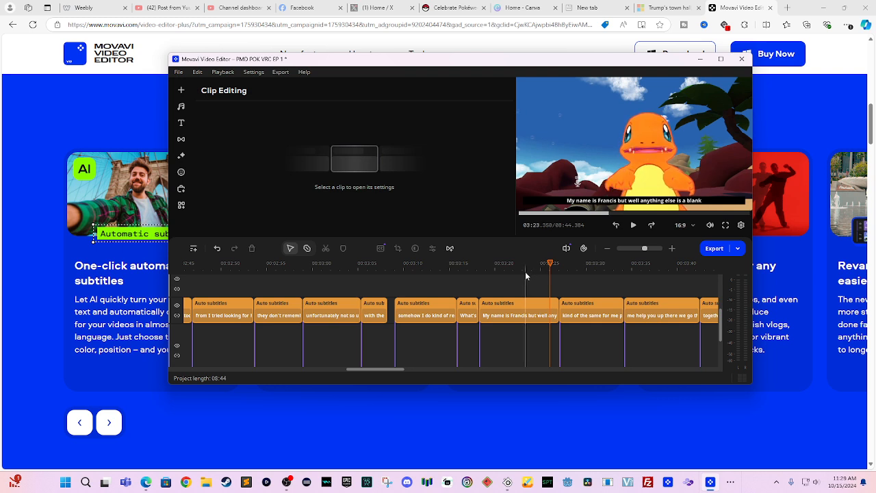
pyautogui.click(485, 263)
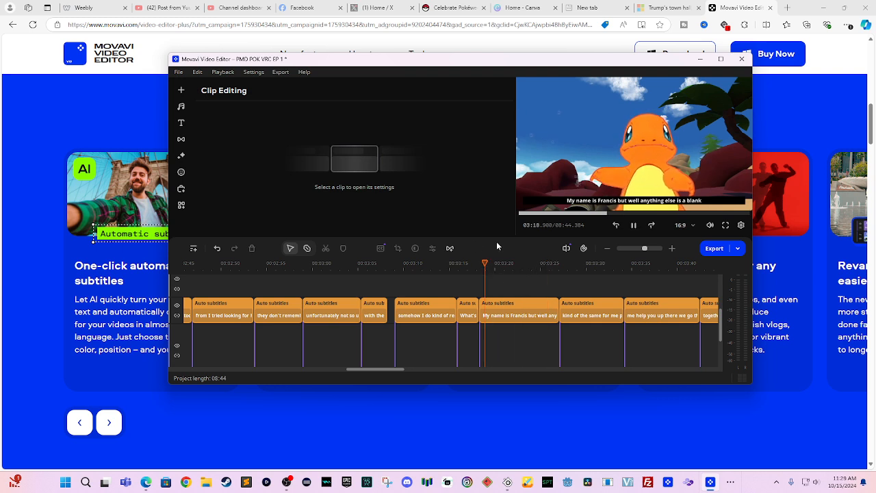
pyautogui.press('space')
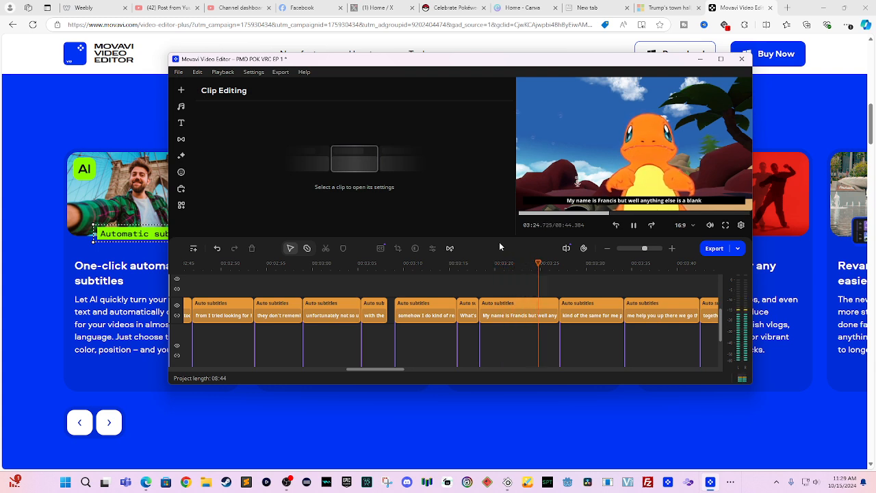
pyautogui.press('space')
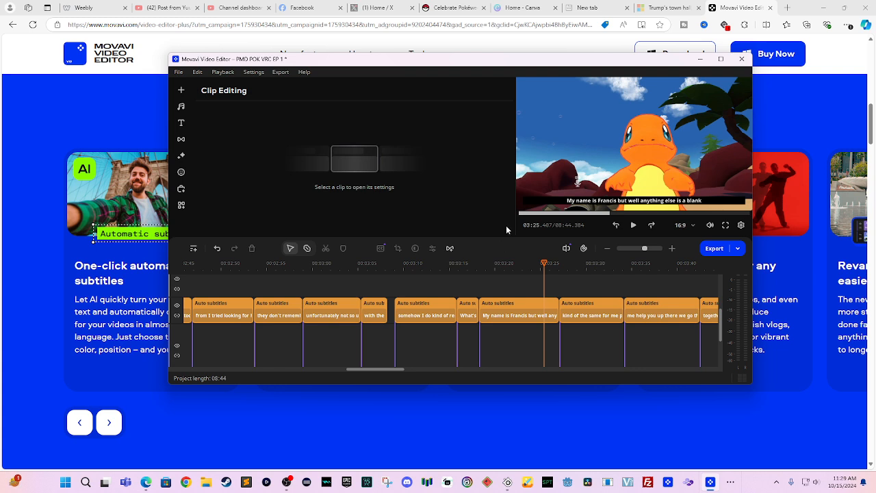
# - Remove "well" and the extra space from phrase 58, then play back the corrected subtitle
pyautogui.click(506, 310)
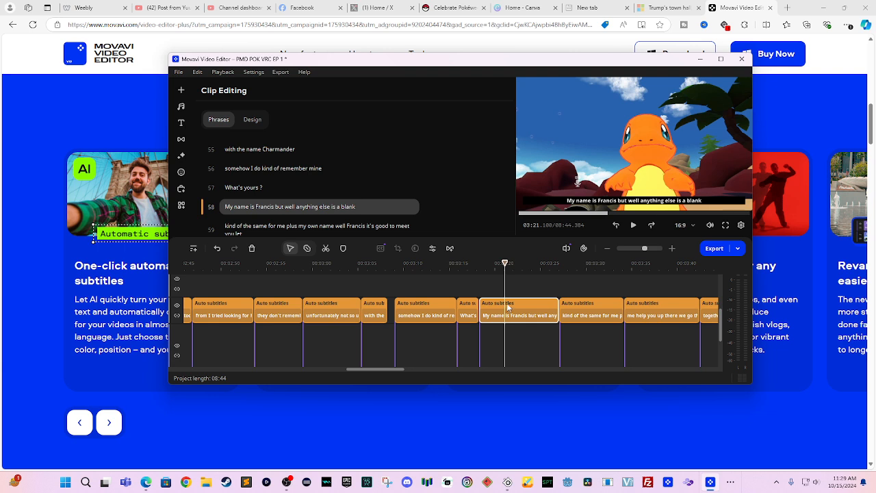
pyautogui.rightClick(507, 308)
pyautogui.click(485, 281)
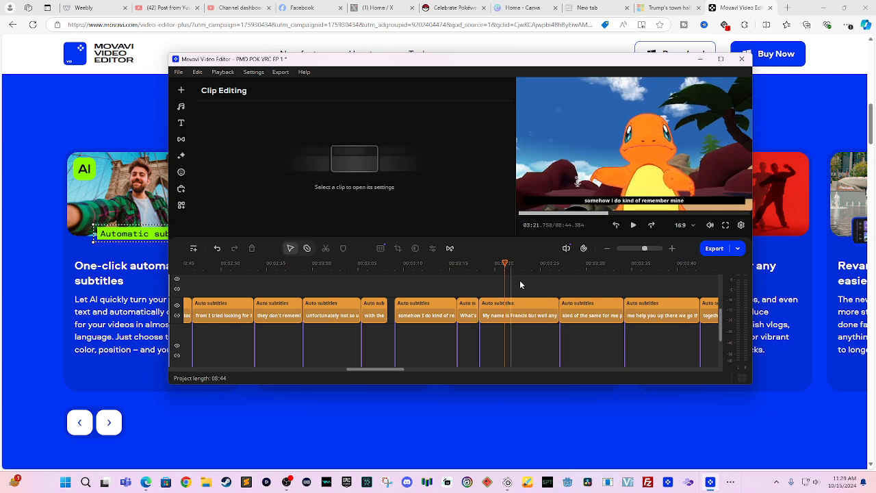
pyautogui.click(532, 302)
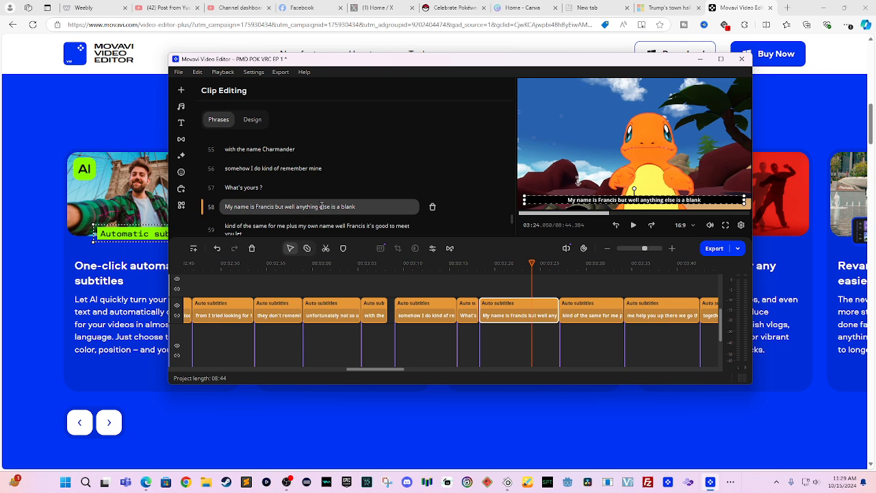
pyautogui.press('BackSpace')
pyautogui.press('BackSpace')
pyautogui.press('BackSpace')
pyautogui.press('BackSpace')
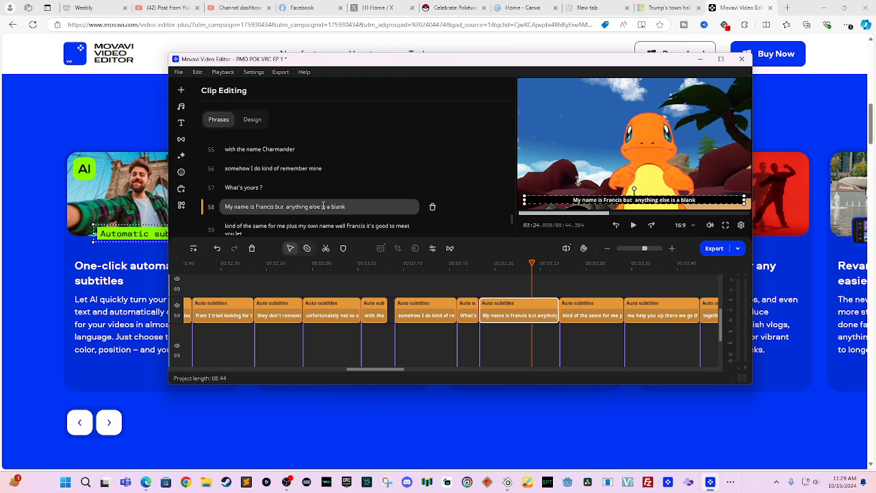
pyautogui.press('BackSpace')
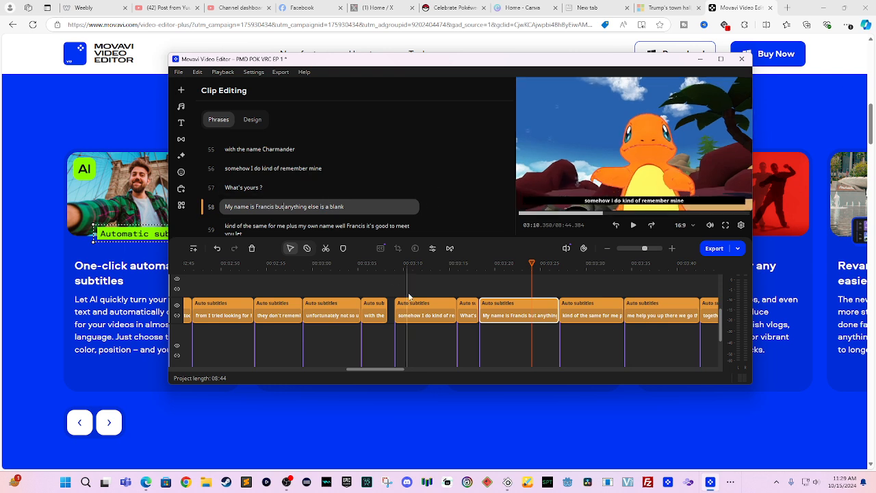
pyautogui.click(516, 283)
pyautogui.press('space')
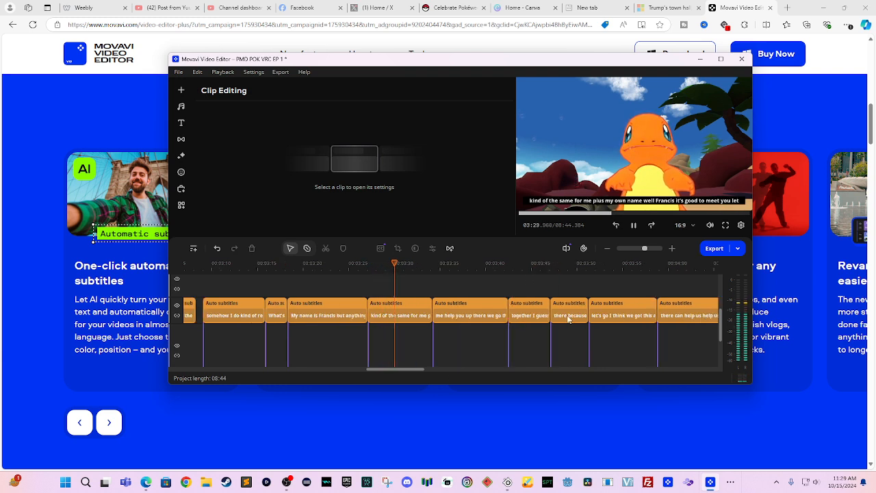
# - Play phrase 59 twice to hear it, returning to its start
pyautogui.click(568, 319)
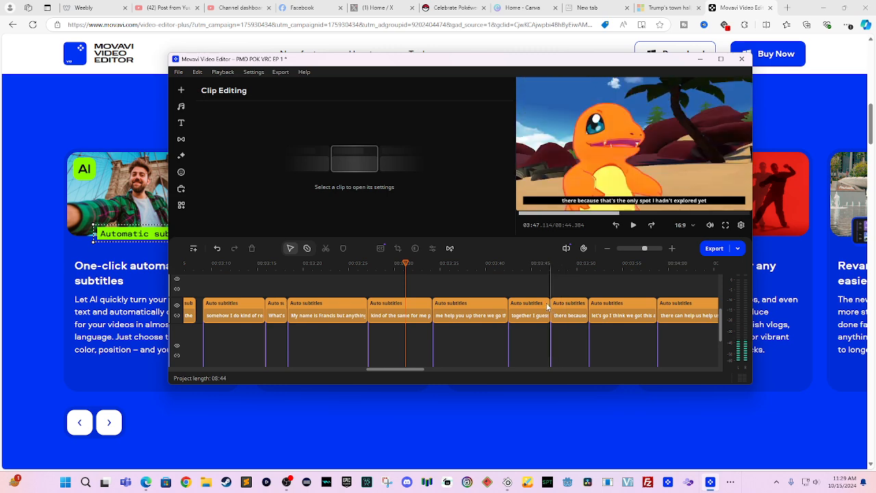
pyautogui.click(394, 313)
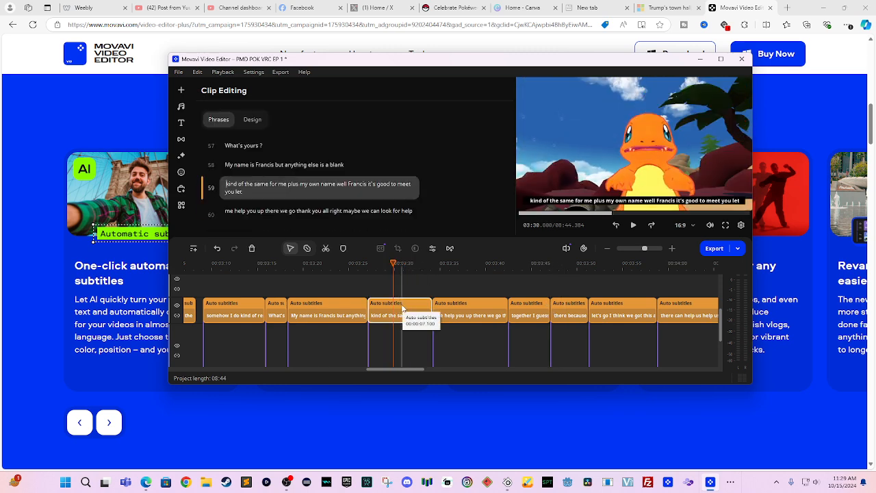
pyautogui.press('space')
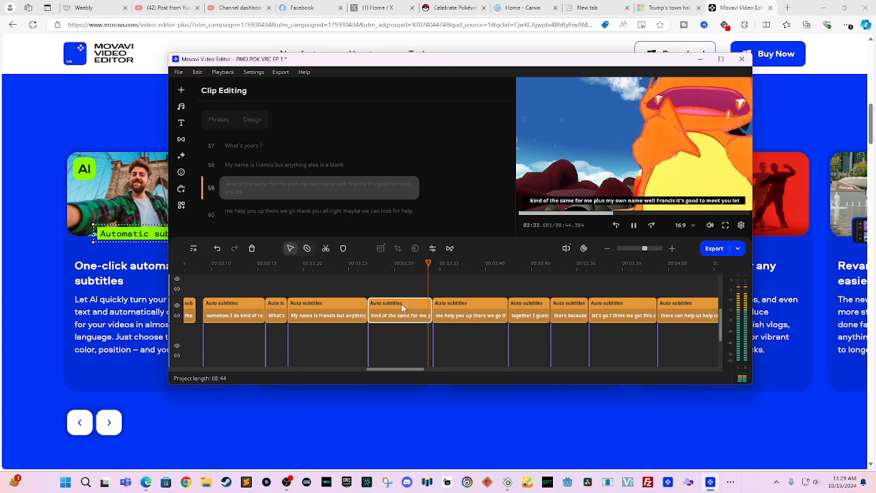
pyautogui.press('space')
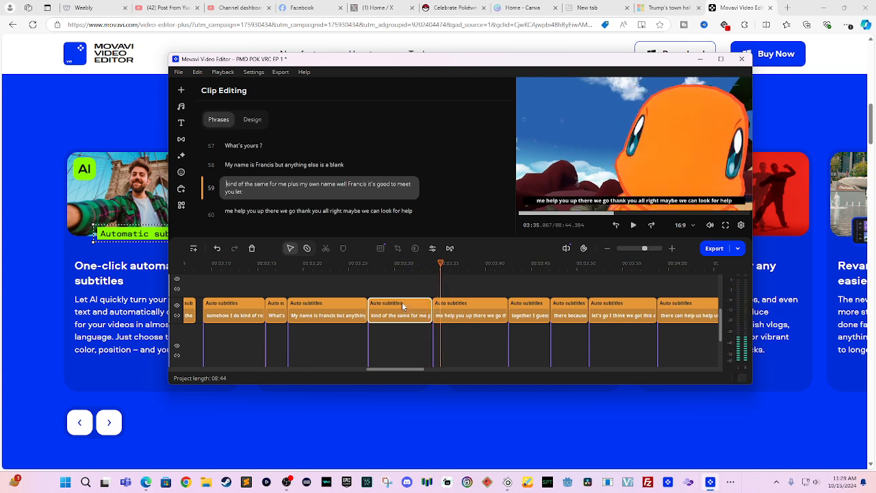
pyautogui.click(401, 306)
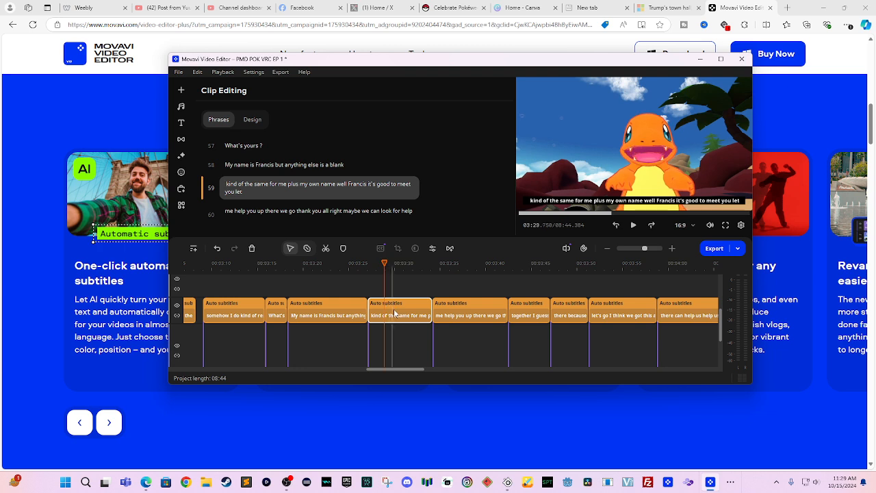
pyautogui.click(395, 314)
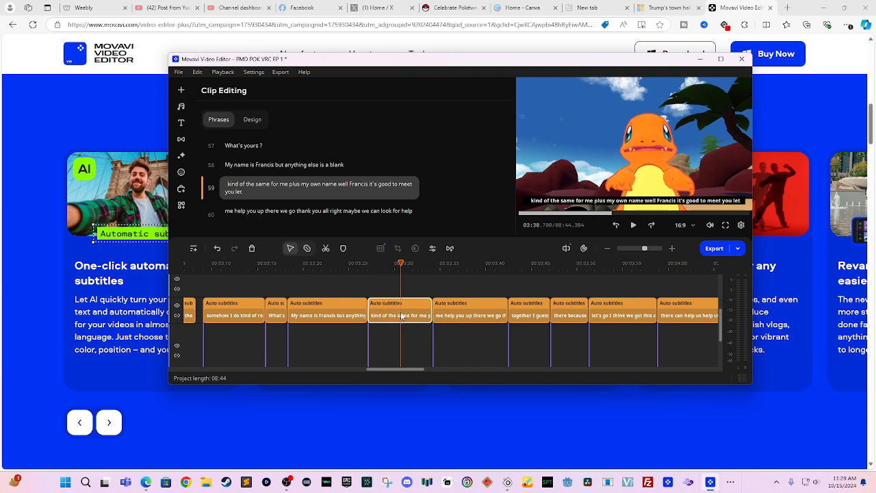
pyautogui.press('space')
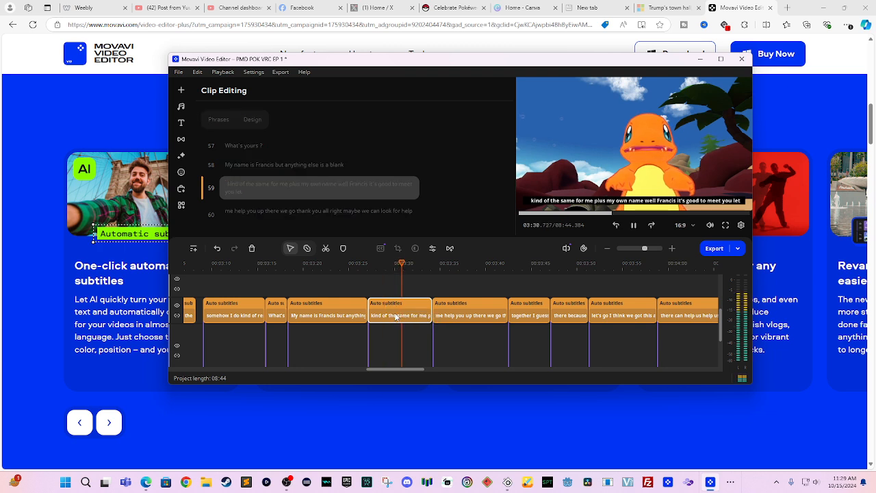
pyautogui.press('space')
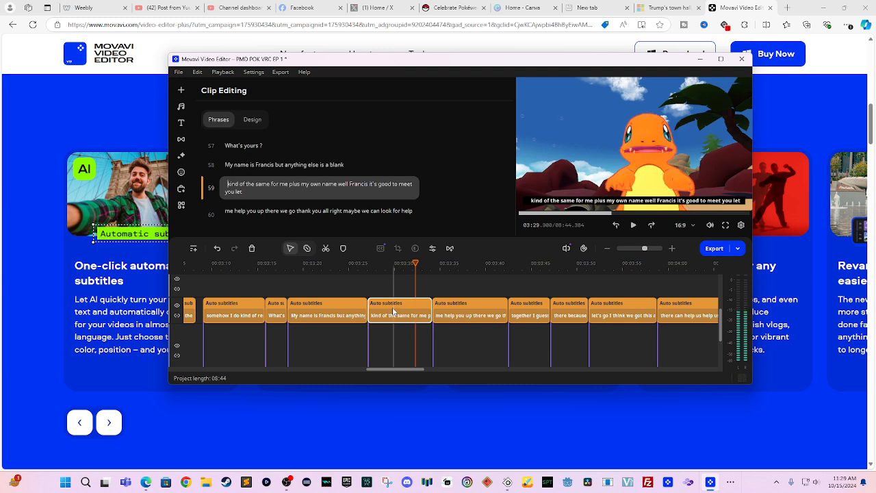
pyautogui.click(388, 312)
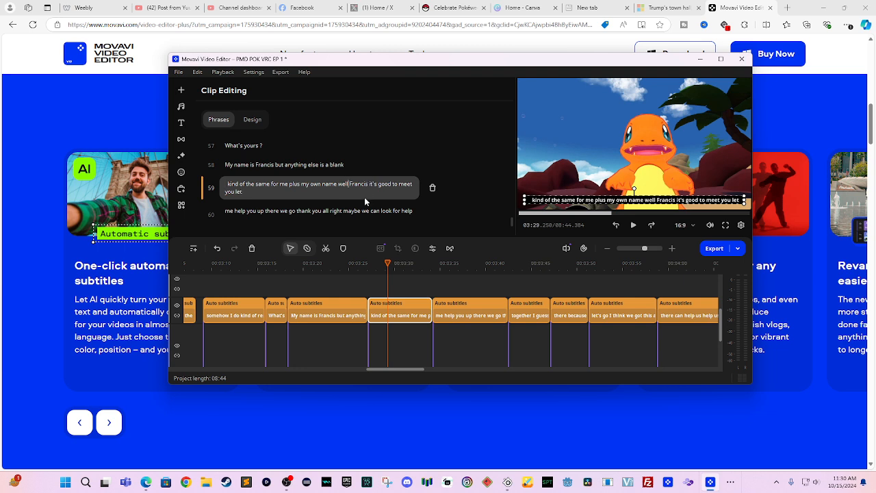
# - Add a full stop after "well" and capitalise "Kind" in phrase 59, then replay it
pyautogui.write('.')
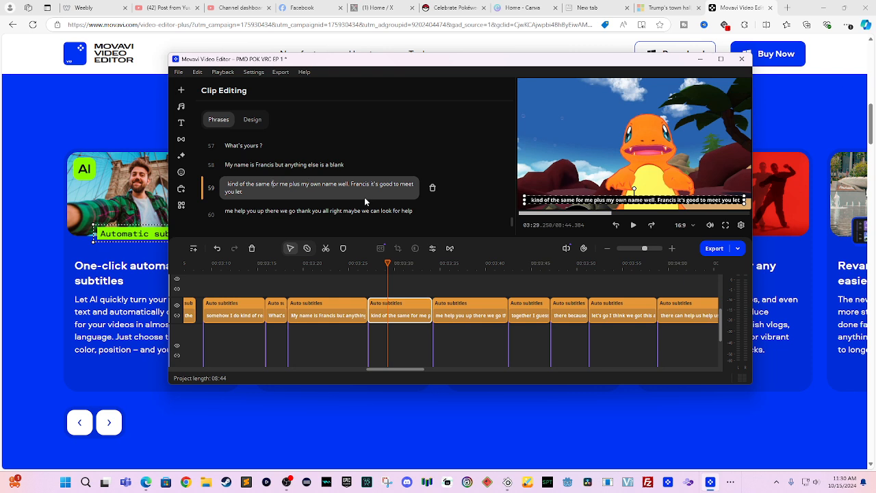
pyautogui.press('Left')
pyautogui.press('Left')
pyautogui.press('Left')
pyautogui.press('BackSpace')
pyautogui.write('K')
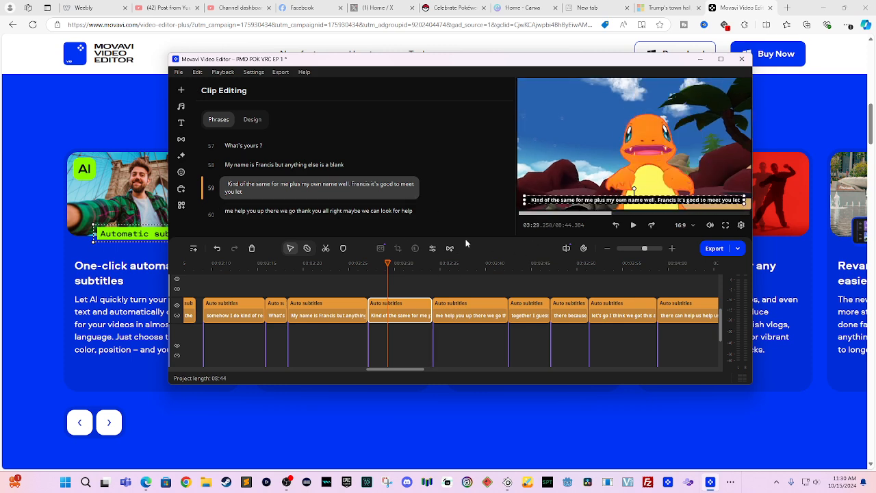
pyautogui.click(412, 265)
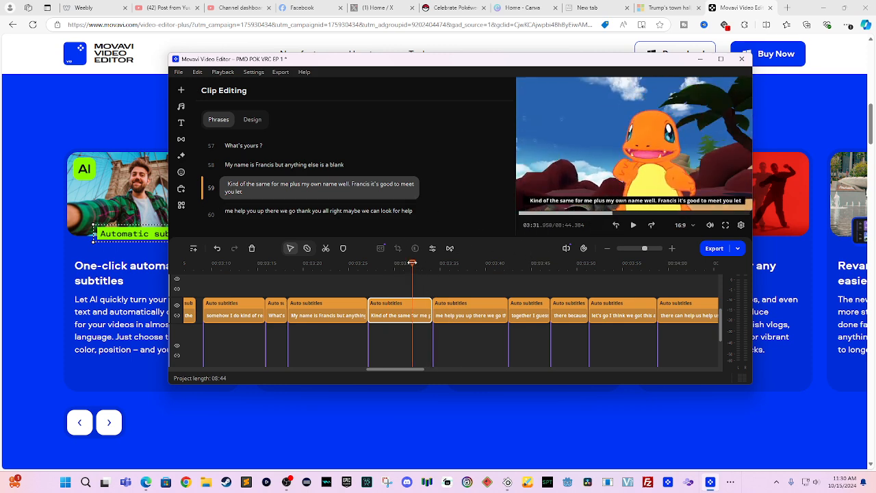
pyautogui.press('space')
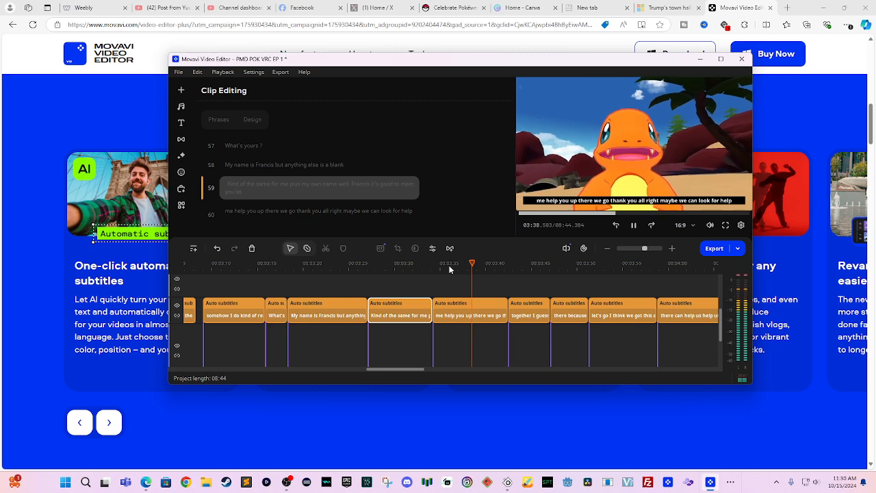
pyautogui.press('space')
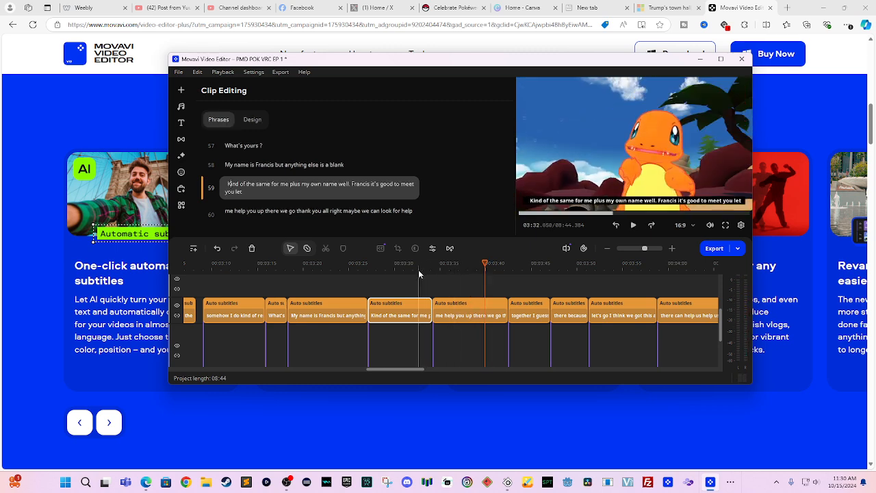
pyautogui.click(490, 270)
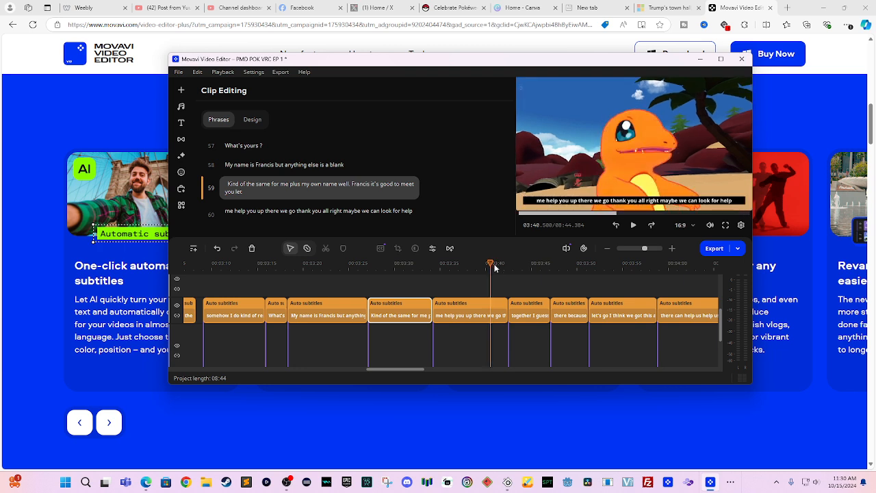
pyautogui.press('space')
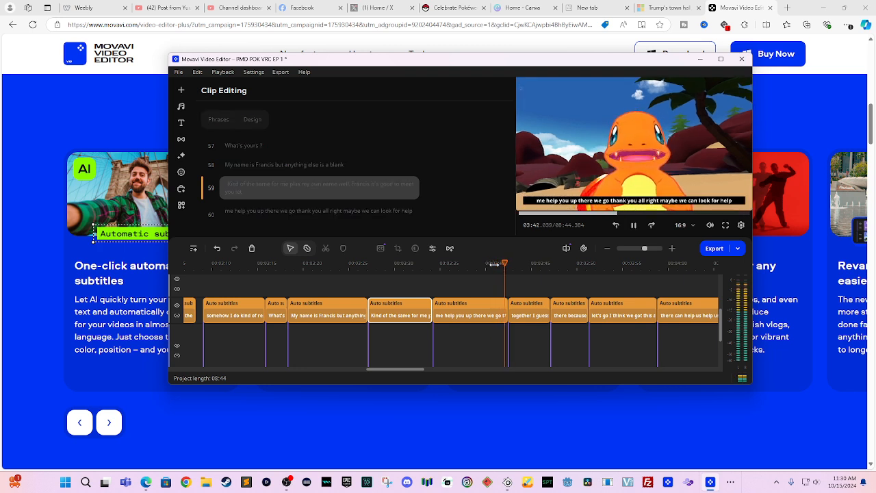
pyautogui.hscroll(3, 591, 321)
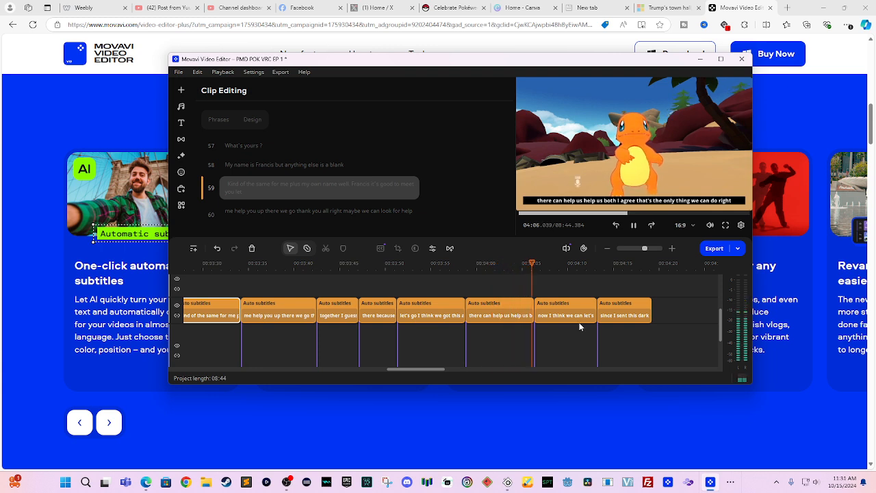
pyautogui.press('space')
pyautogui.click(499, 306)
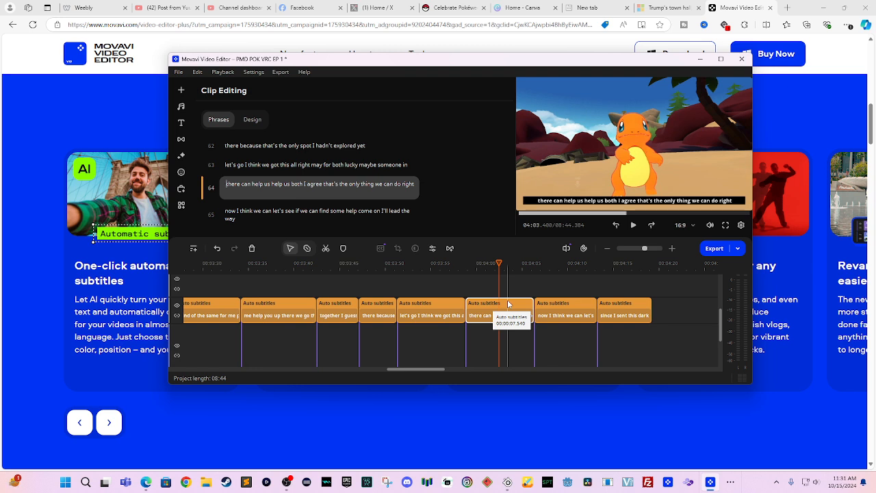
pyautogui.click(490, 305)
pyautogui.press('space')
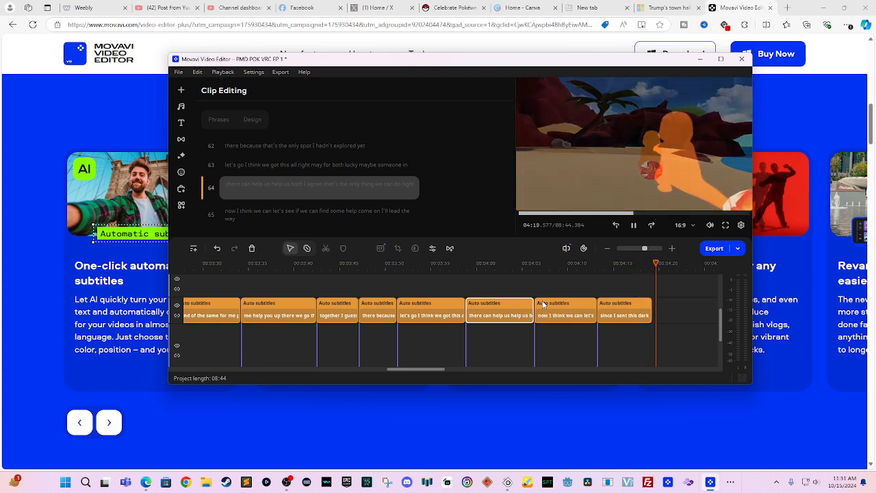
pyautogui.press('space')
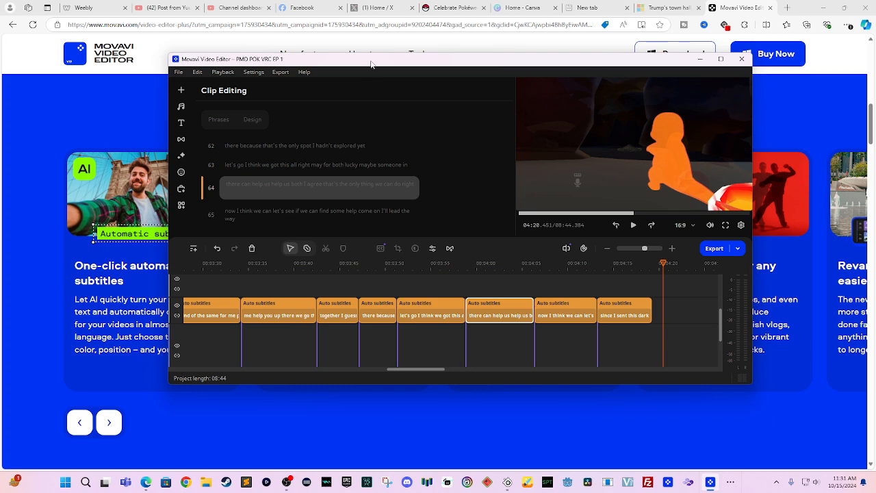
# - Shift the editor window down and right, then bring up the stickers library via Filters
pyautogui.moveTo(371, 64); pyautogui.dragTo(394, 100)
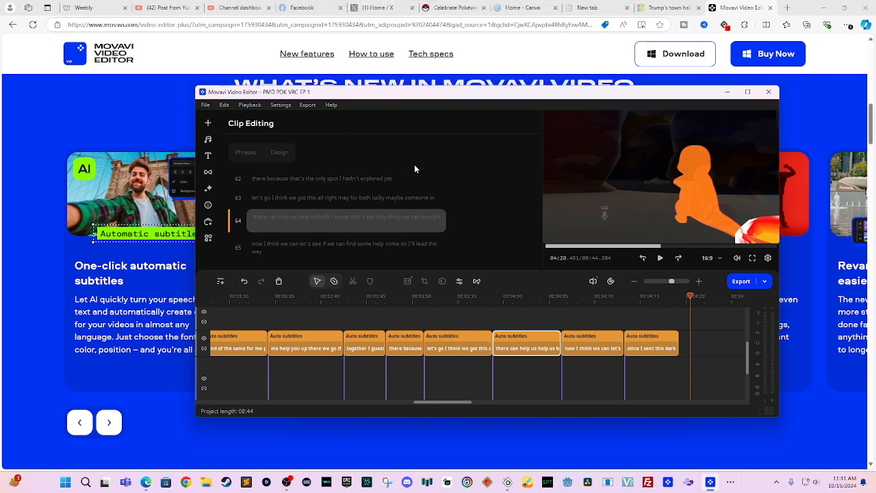
pyautogui.click(209, 190)
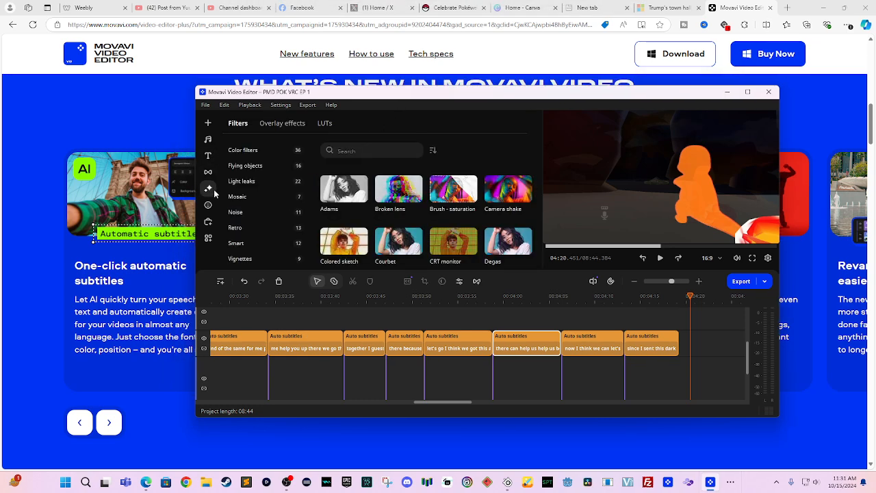
pyautogui.click(208, 226)
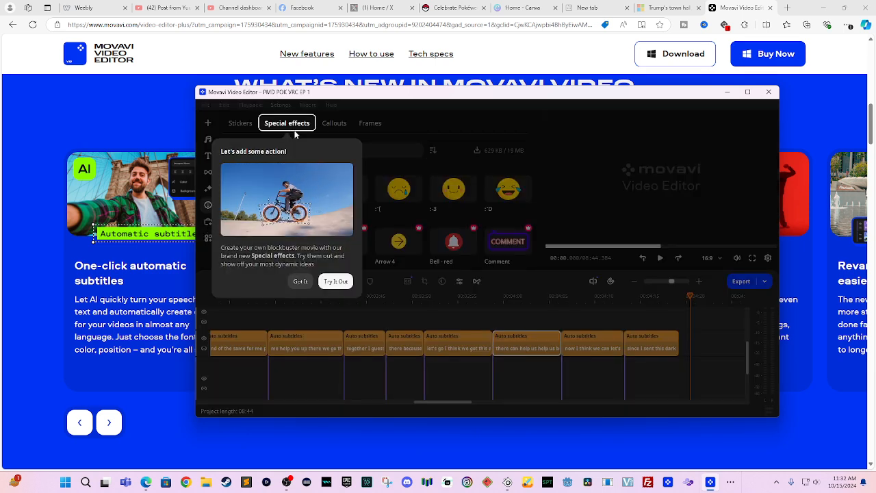
# - Install the Bell - red sticker, browse the free stickers, then move to the special effects collection
pyautogui.click(302, 282)
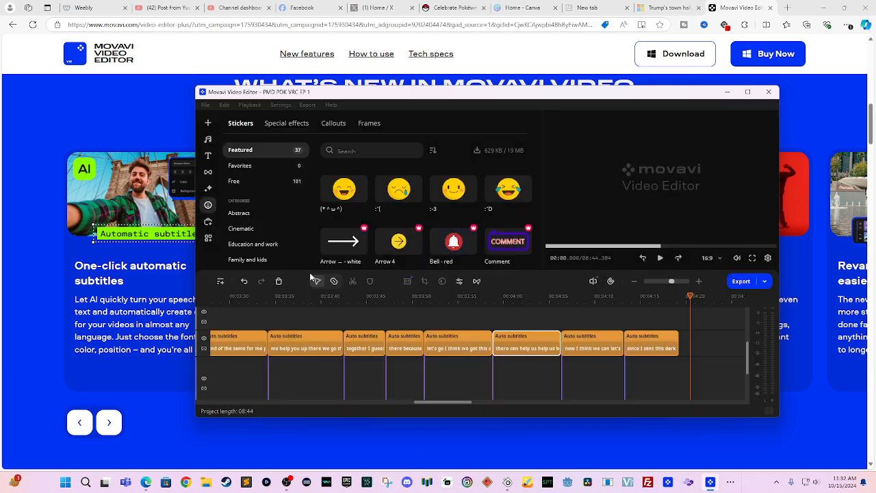
pyautogui.click(439, 233)
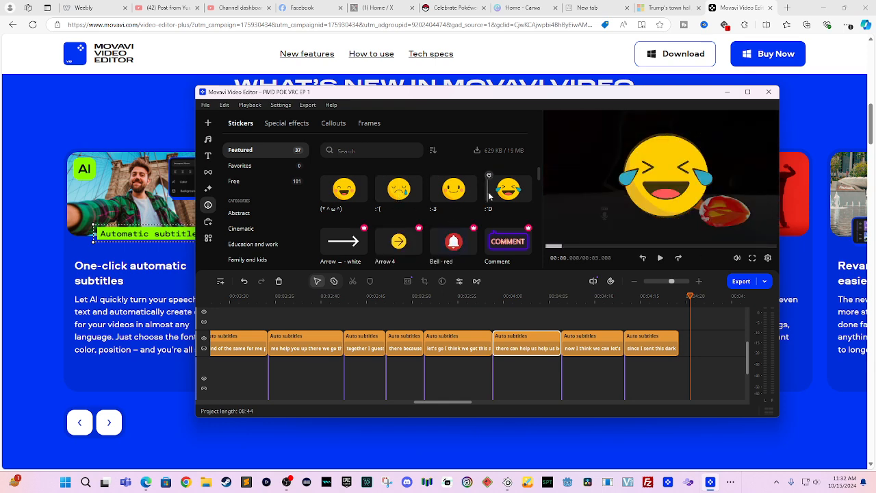
pyautogui.click(280, 181)
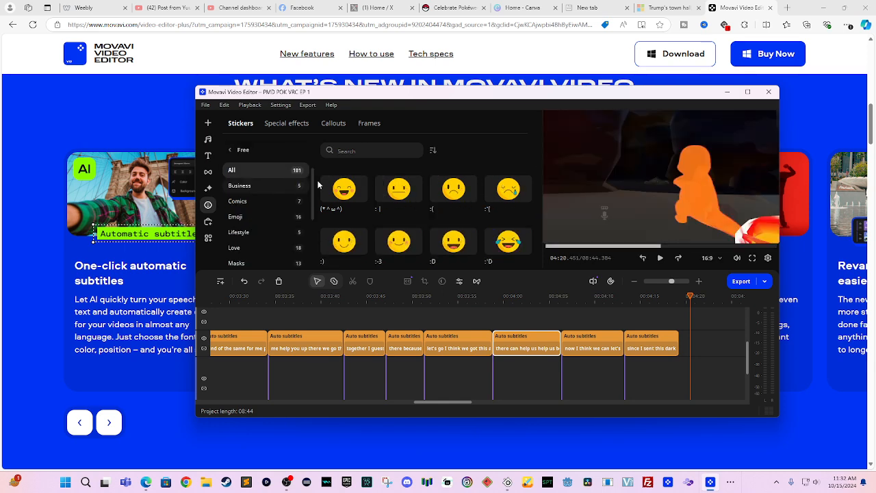
pyautogui.scroll(-2, 418, 195)
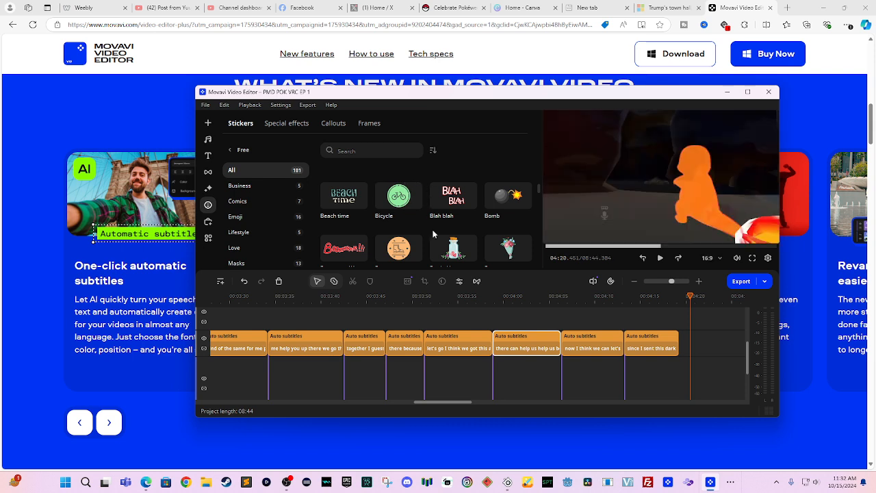
pyautogui.click(286, 125)
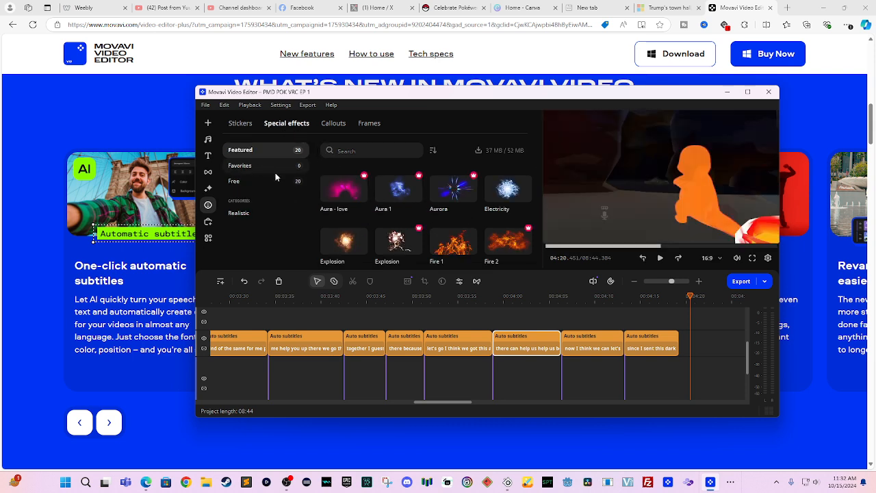
# - From the Free effects, install Flash - purple, Lightning - red 1 and Lightning - orange, then show Featured
pyautogui.click(275, 179)
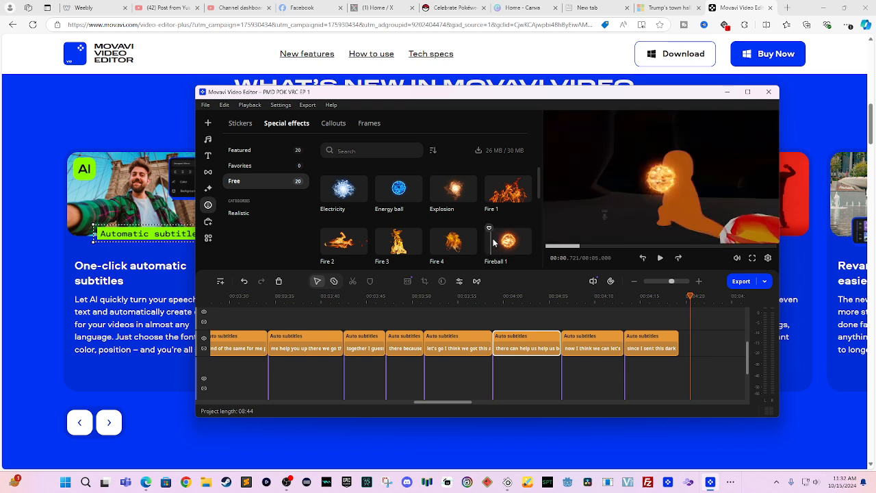
pyautogui.scroll(-1, 492, 200)
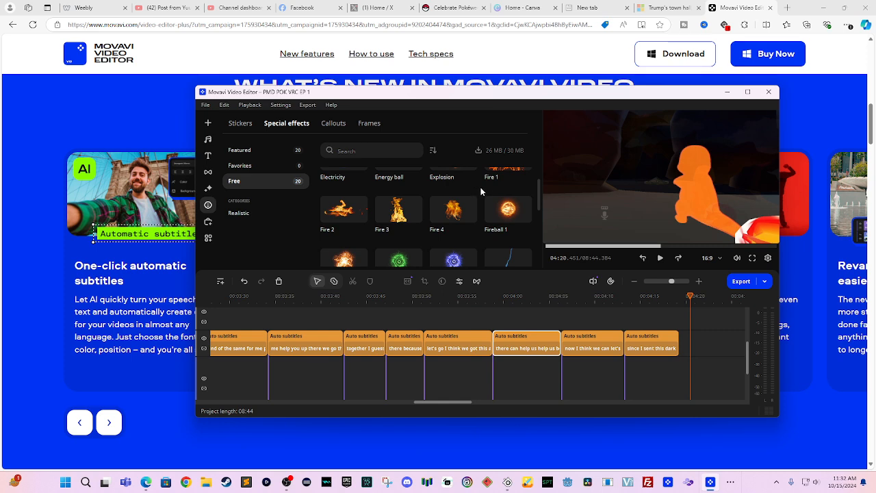
pyautogui.scroll(-1, 496, 206)
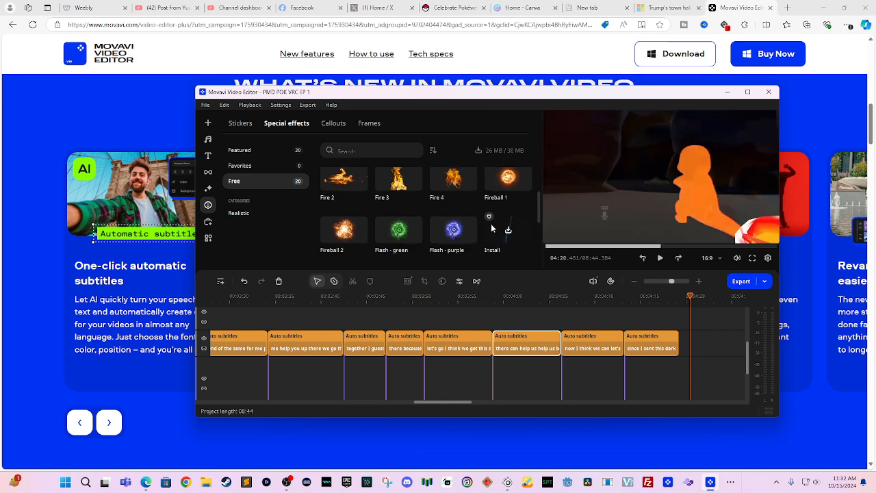
pyautogui.moveTo(471, 217)
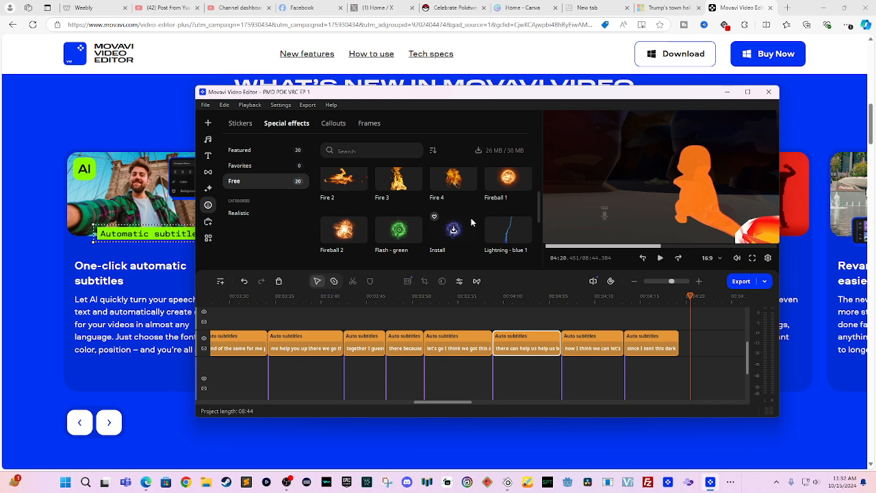
pyautogui.click(471, 218)
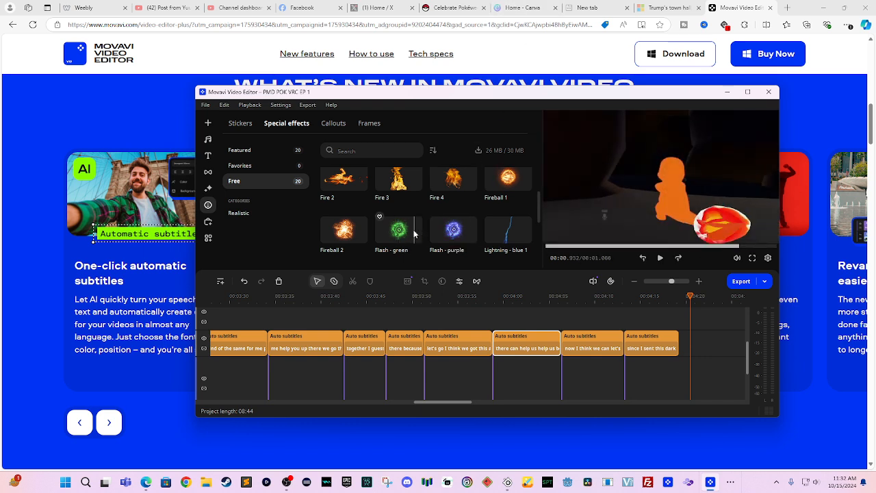
pyautogui.scroll(-1, 497, 208)
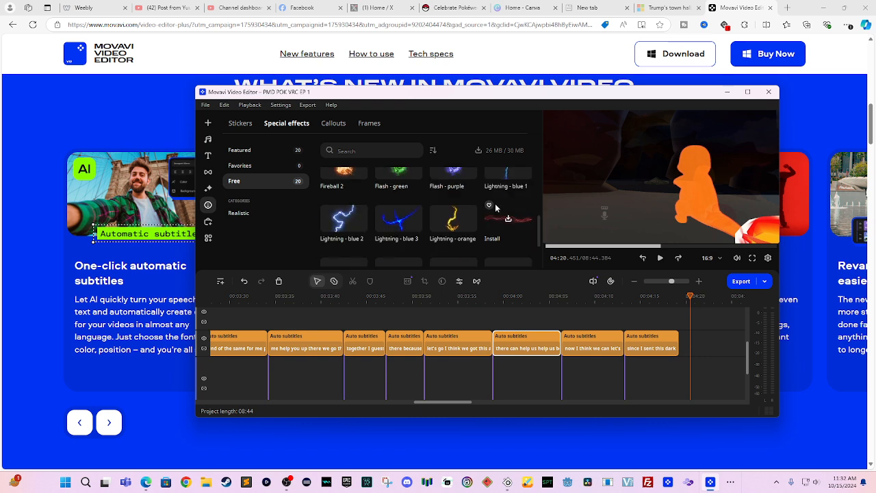
pyautogui.click(508, 218)
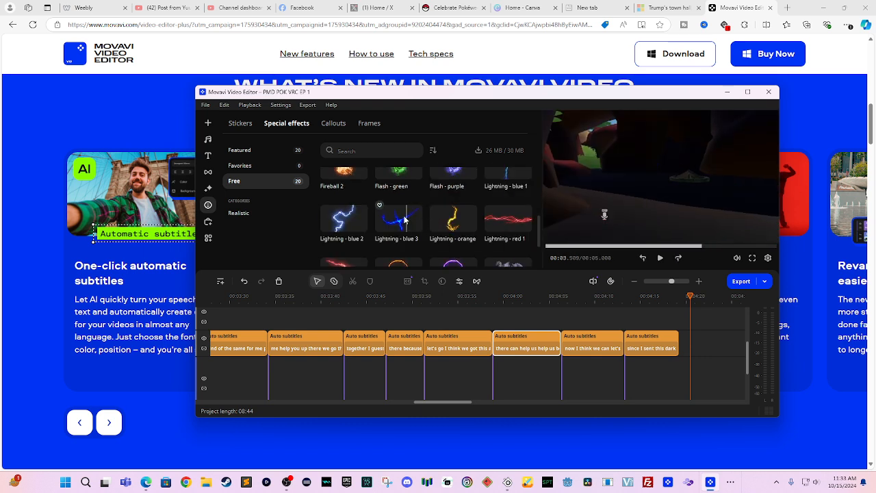
pyautogui.scroll(-1, 438, 208)
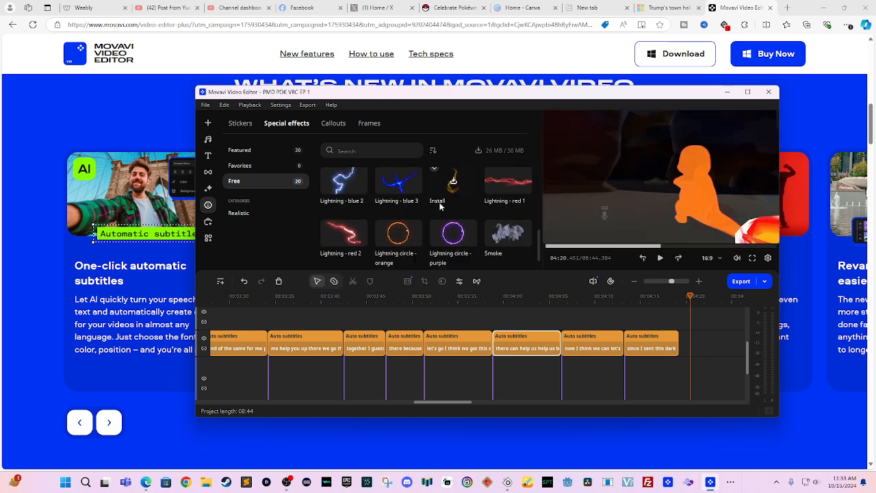
pyautogui.click(440, 206)
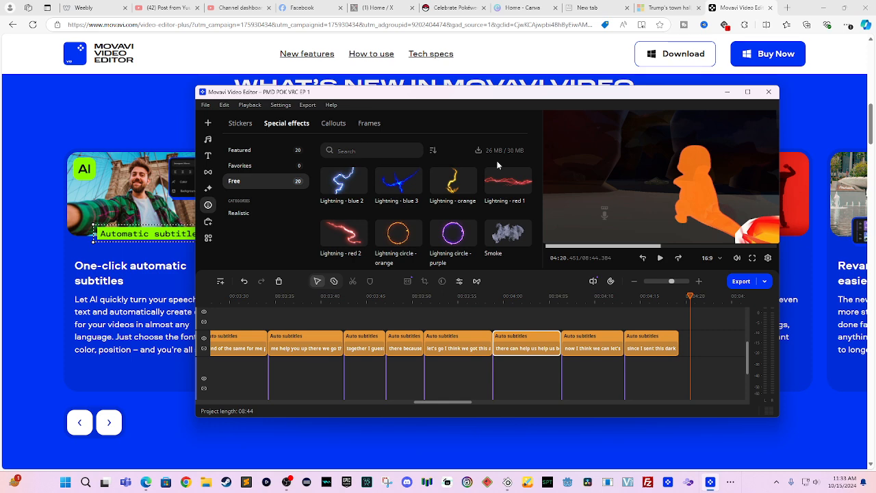
pyautogui.click(250, 145)
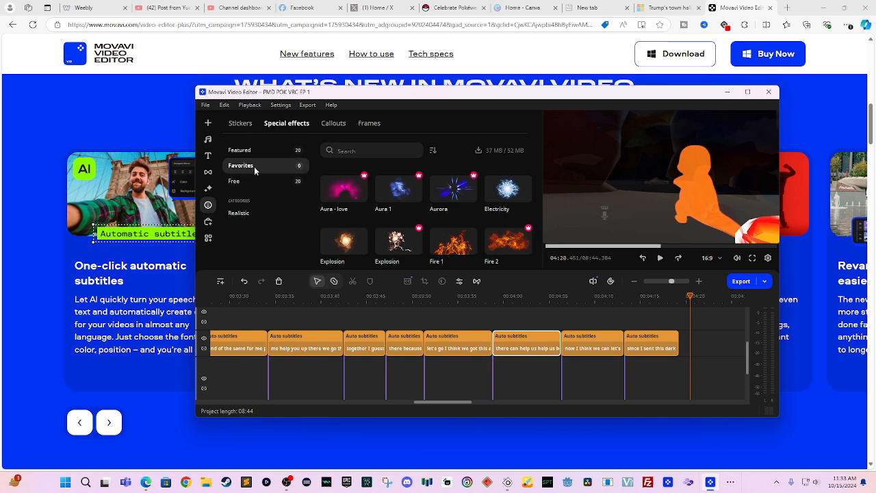
# - Install and preview the Aurora effect from Realistic > Action Scene Pack
pyautogui.click(254, 212)
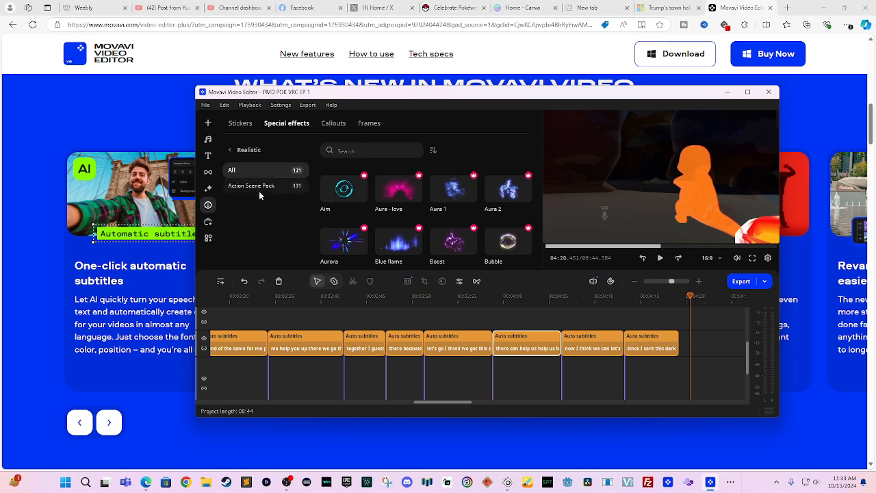
pyautogui.click(231, 149)
pyautogui.click(241, 213)
pyautogui.click(255, 186)
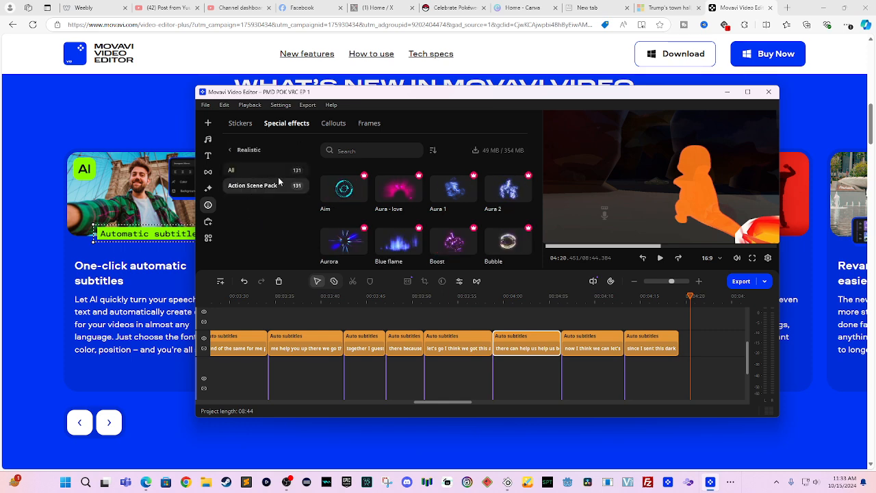
pyautogui.scroll(-1, 411, 209)
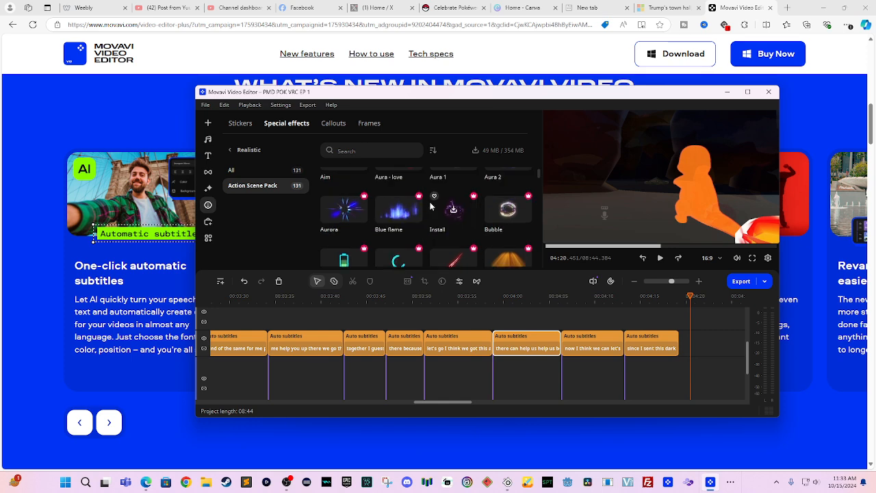
pyautogui.click(351, 220)
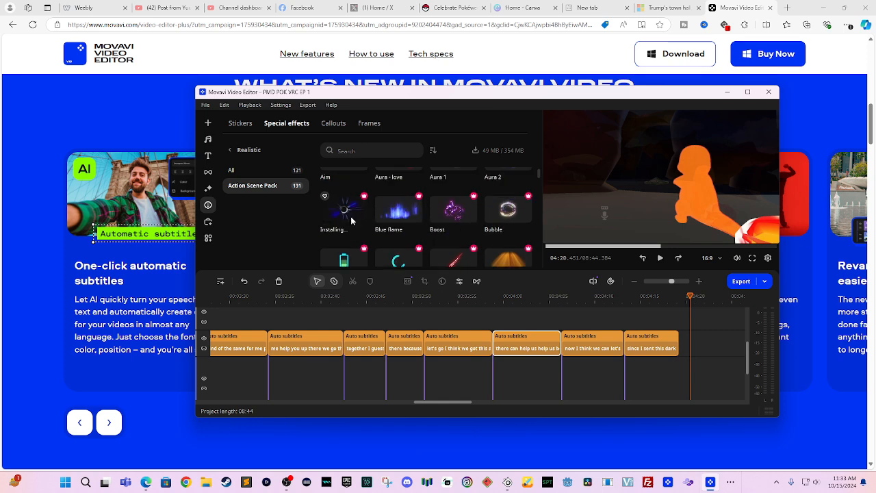
pyautogui.click(341, 213)
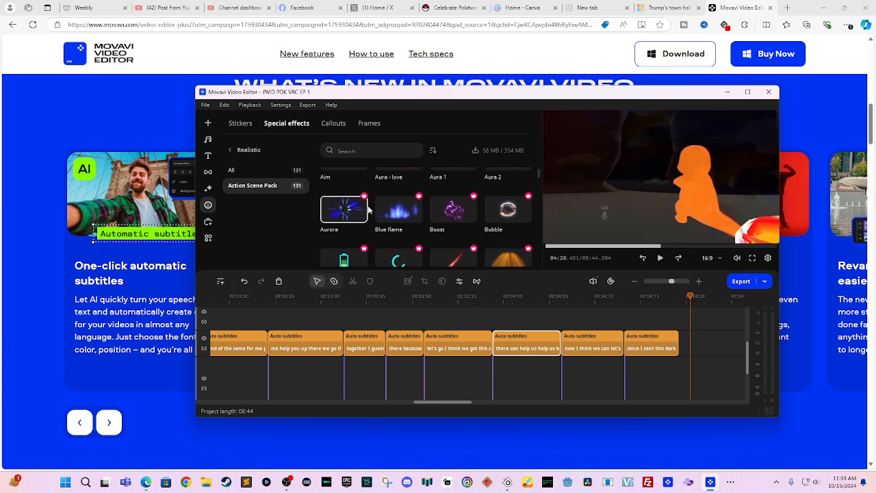
# - Scroll through the Fire effects, return to the top-level categories, and open the free sticker catalogue
pyautogui.scroll(-2, 395, 189)
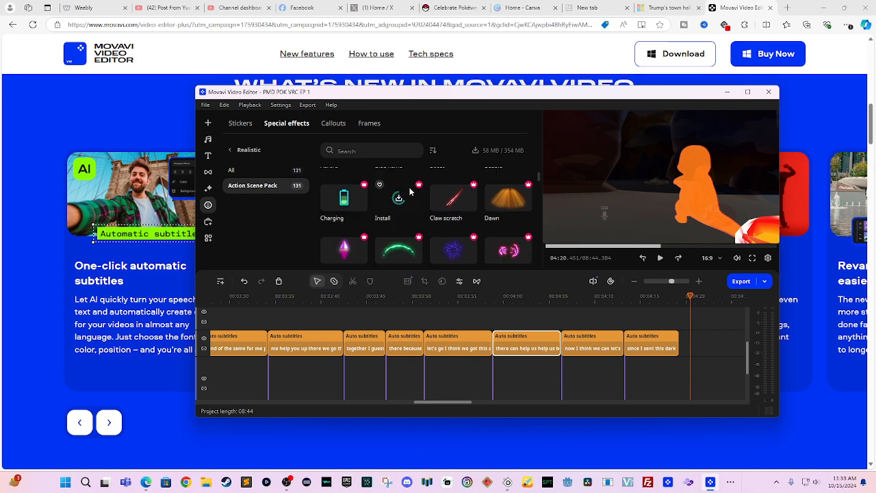
pyautogui.scroll(-5, 499, 210)
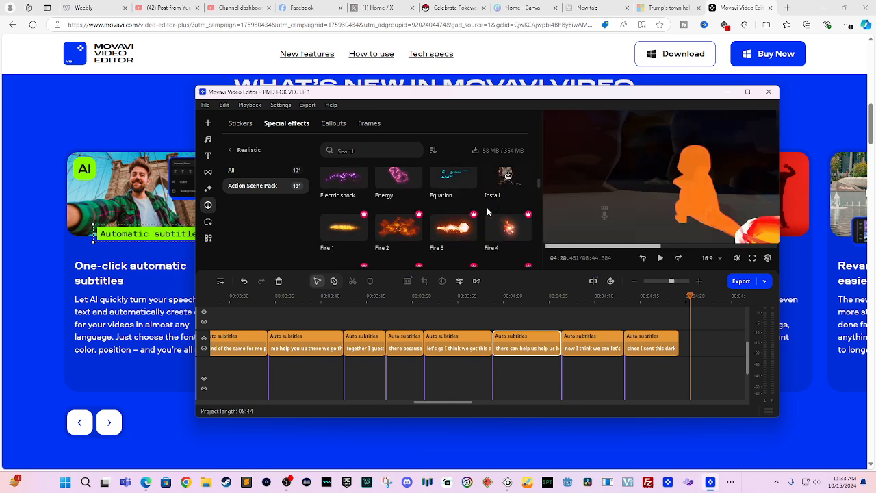
pyautogui.scroll(-6, 487, 213)
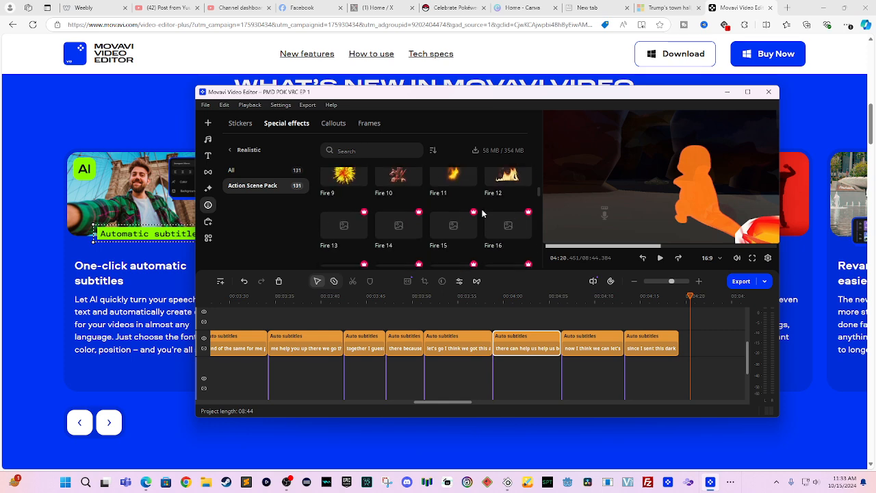
pyautogui.scroll(-1, 483, 228)
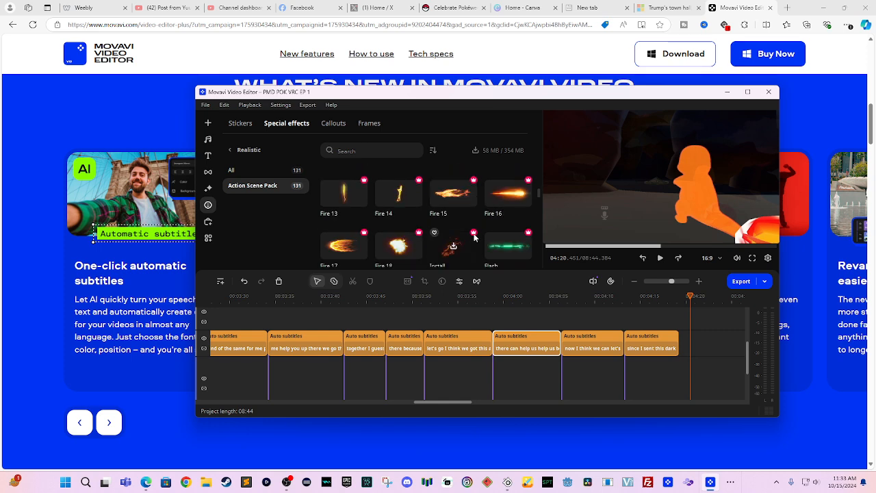
pyautogui.click(246, 171)
pyautogui.click(258, 151)
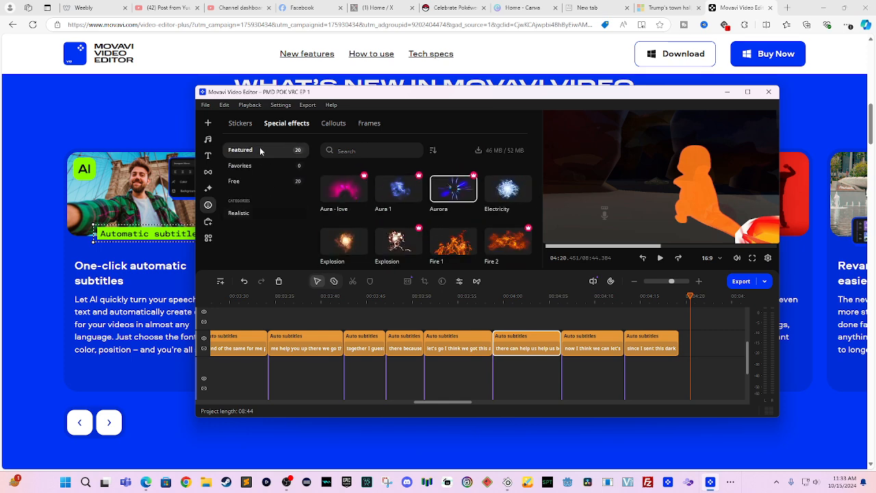
pyautogui.click(248, 129)
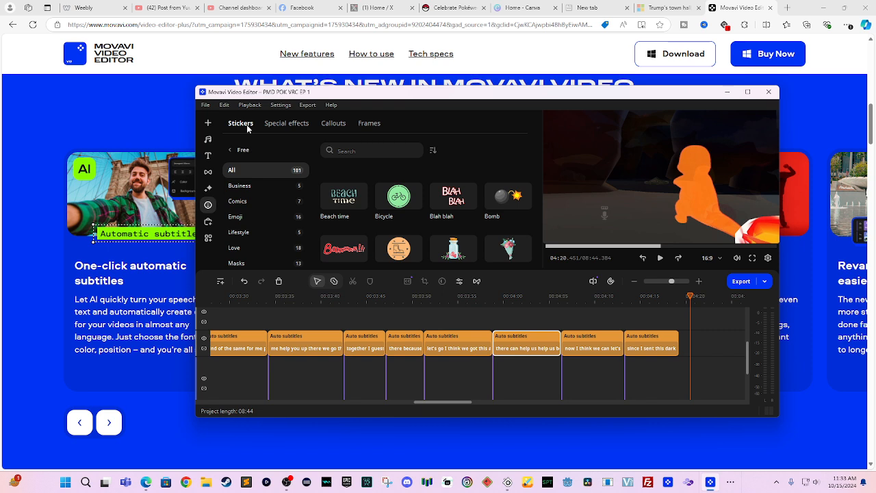
# - Switch back to the featured special effects, then pan the timeline and select the later gameplay clip
pyautogui.click(284, 125)
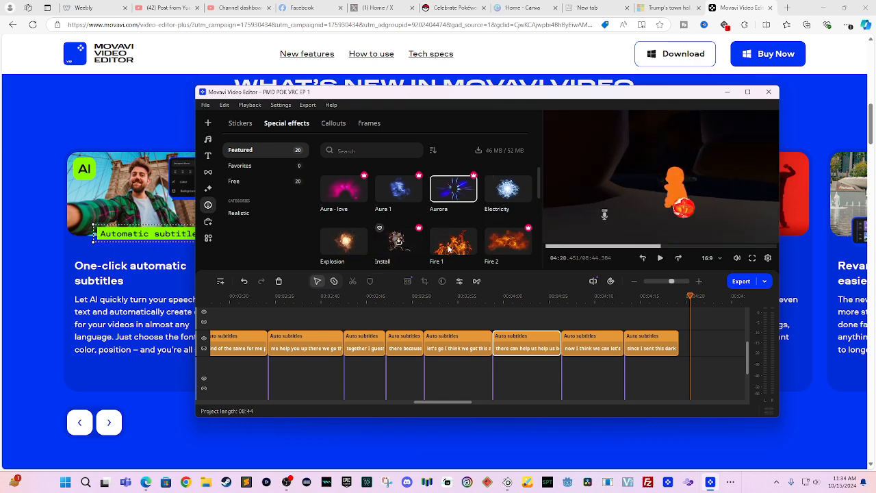
pyautogui.hscroll(5, 564, 302)
pyautogui.hscroll(-8, 555, 305)
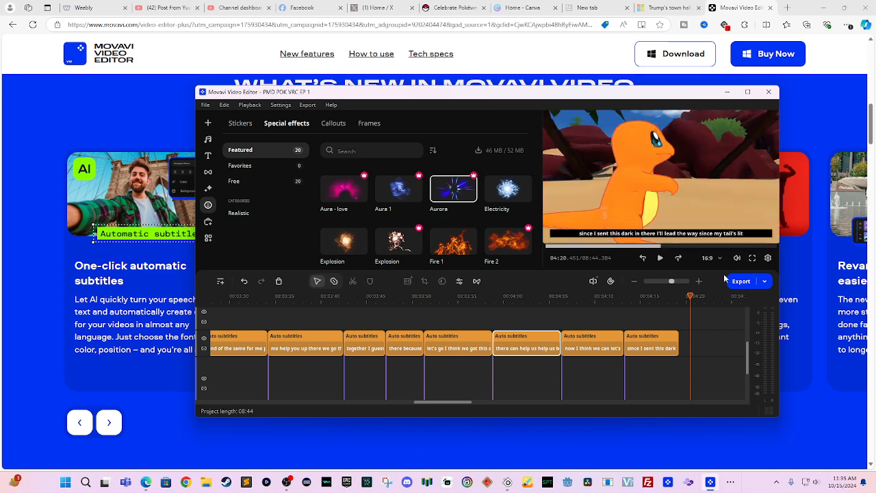
pyautogui.moveTo(666, 354); pyautogui.dragTo(492, 284)
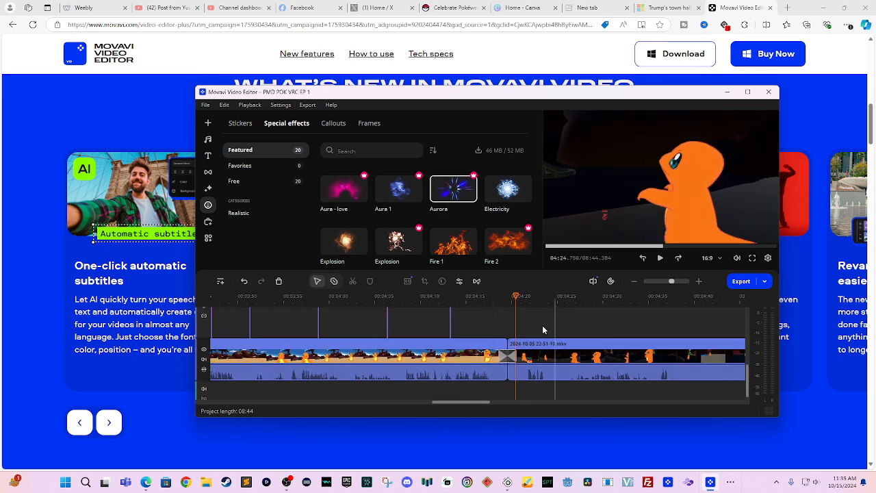
pyautogui.click(530, 345)
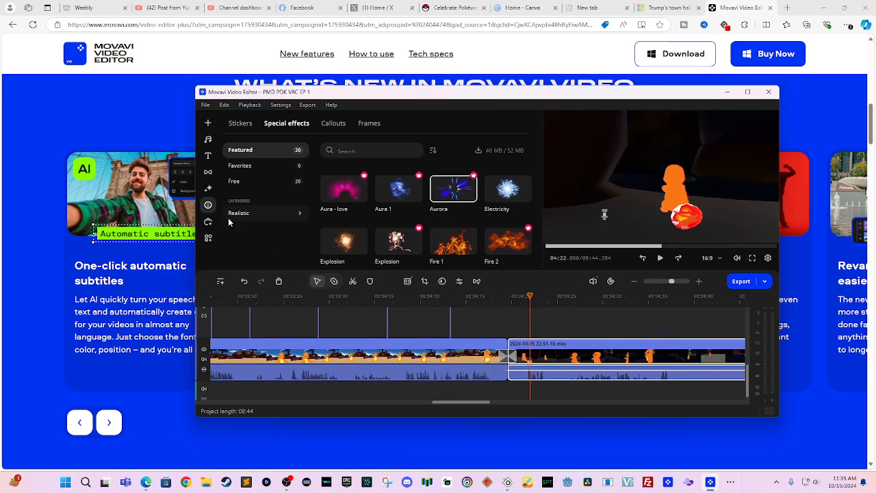